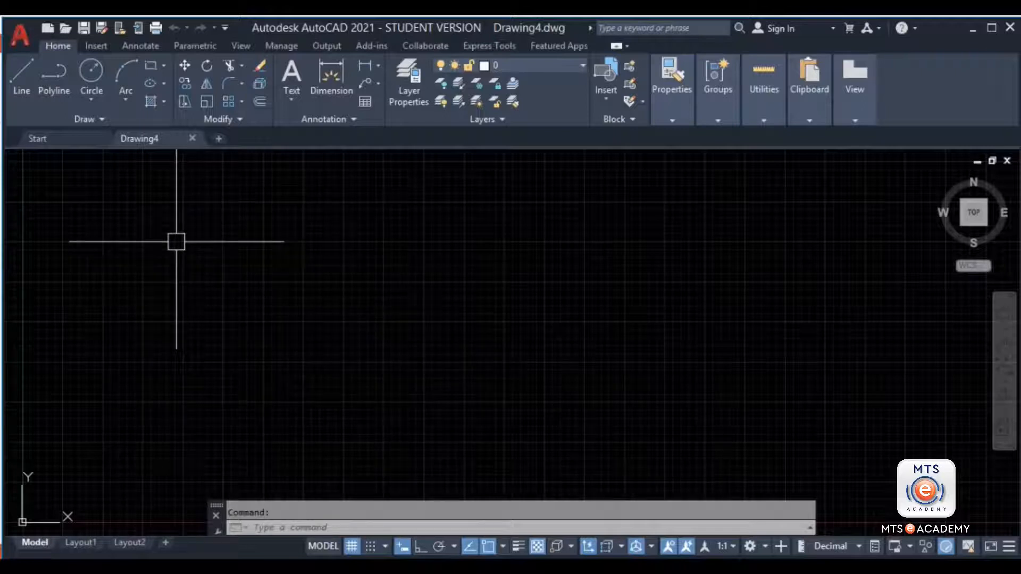
{"action": "left_click", "coordinate": [88, 47]}
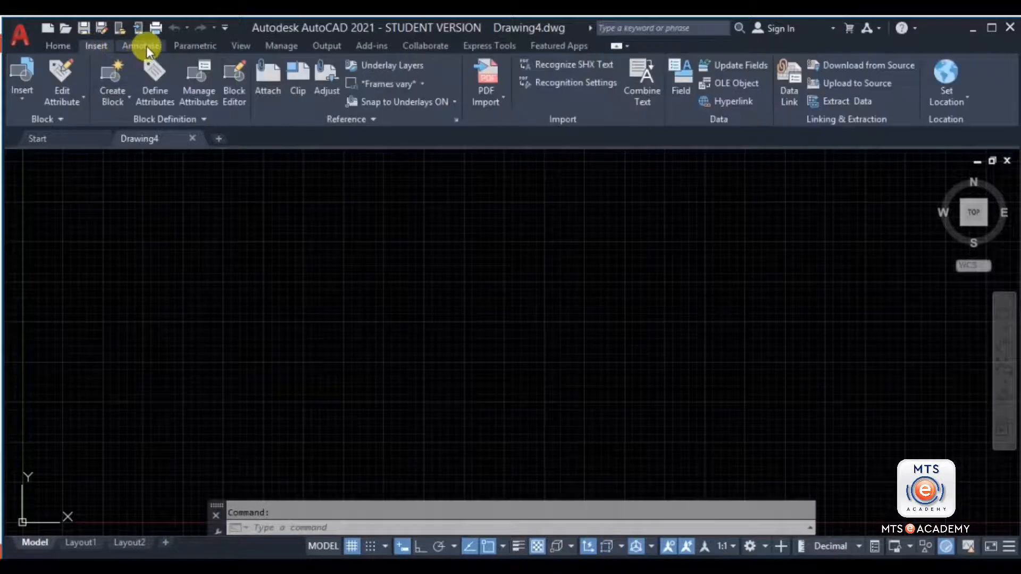
{"action": "left_click", "coordinate": [145, 46]}
{"action": "left_click", "coordinate": [199, 47]}
{"action": "left_click", "coordinate": [240, 45]}
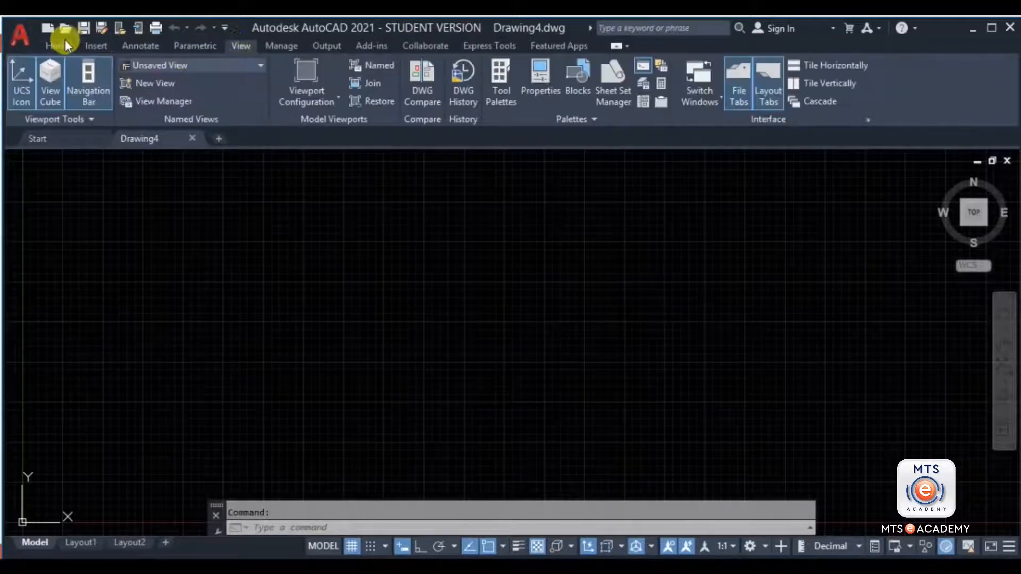
{"action": "left_click", "coordinate": [61, 46]}
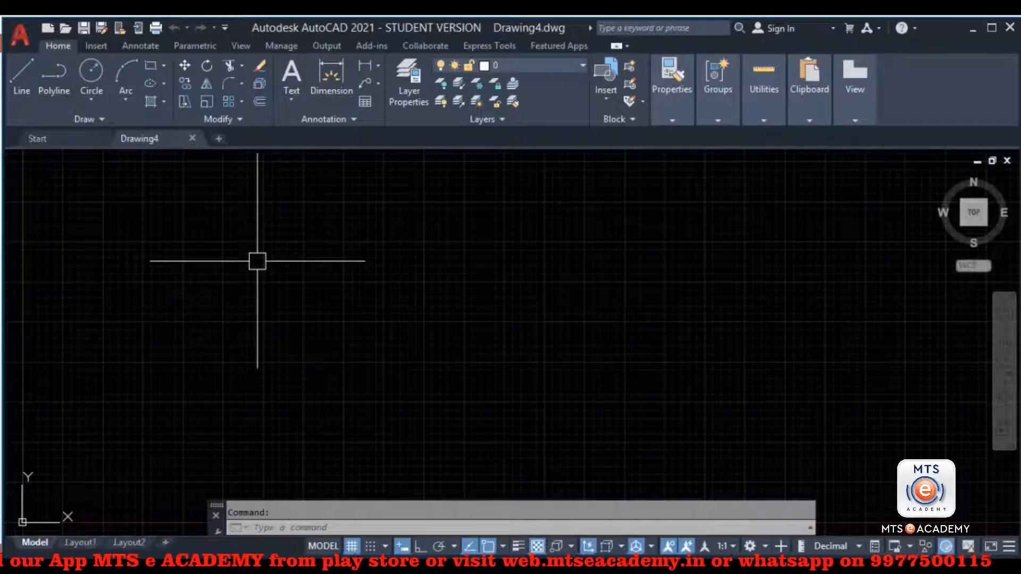
Step: Draw a freehand chain of eleven connected lines, starting as an inner zigzag and looping around it into an open outline
{"action": "left_click", "coordinate": [24, 88]}
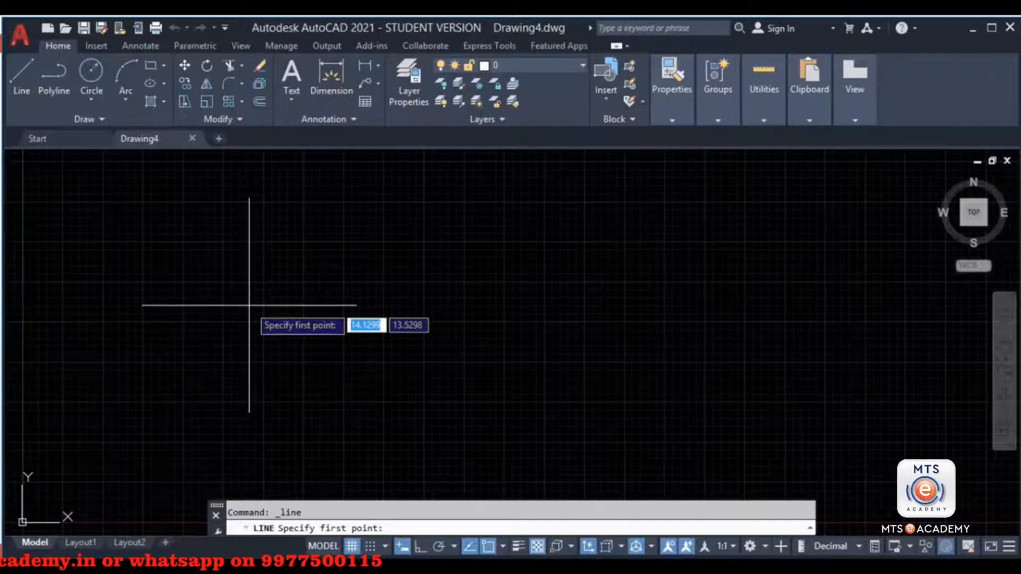
{"action": "left_click", "coordinate": [238, 340]}
{"action": "left_click", "coordinate": [289, 264]}
{"action": "left_click", "coordinate": [408, 318]}
{"action": "left_click", "coordinate": [434, 240]}
{"action": "left_click", "coordinate": [566, 294]}
{"action": "left_click", "coordinate": [515, 389]}
{"action": "left_click", "coordinate": [362, 427]}
{"action": "left_click", "coordinate": [204, 428]}
{"action": "left_click", "coordinate": [154, 288]}
{"action": "left_click", "coordinate": [231, 216]}
{"action": "left_click", "coordinate": [377, 194]}
{"action": "left_click", "coordinate": [546, 203]}
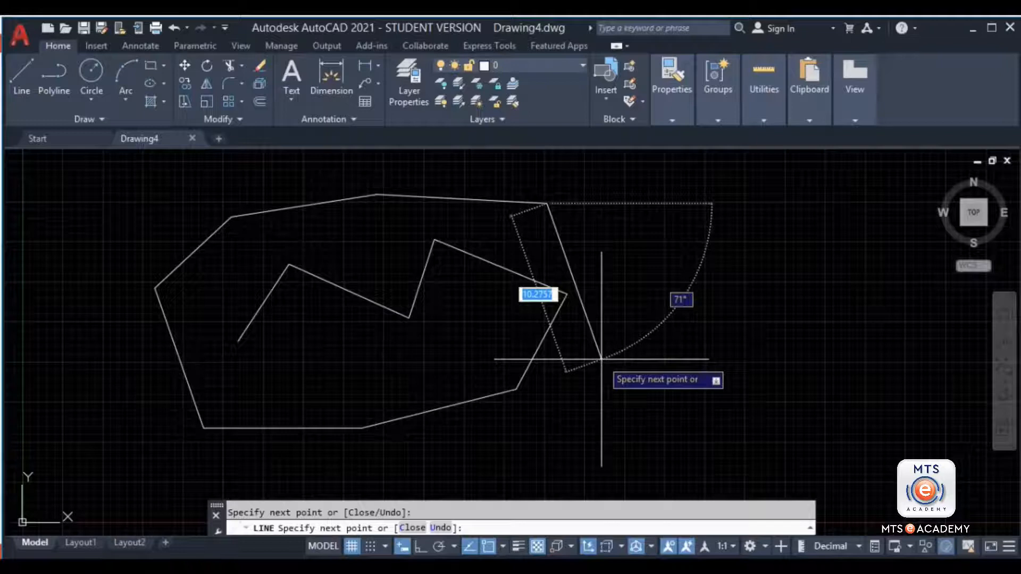
{"action": "key", "text": "Escape"}
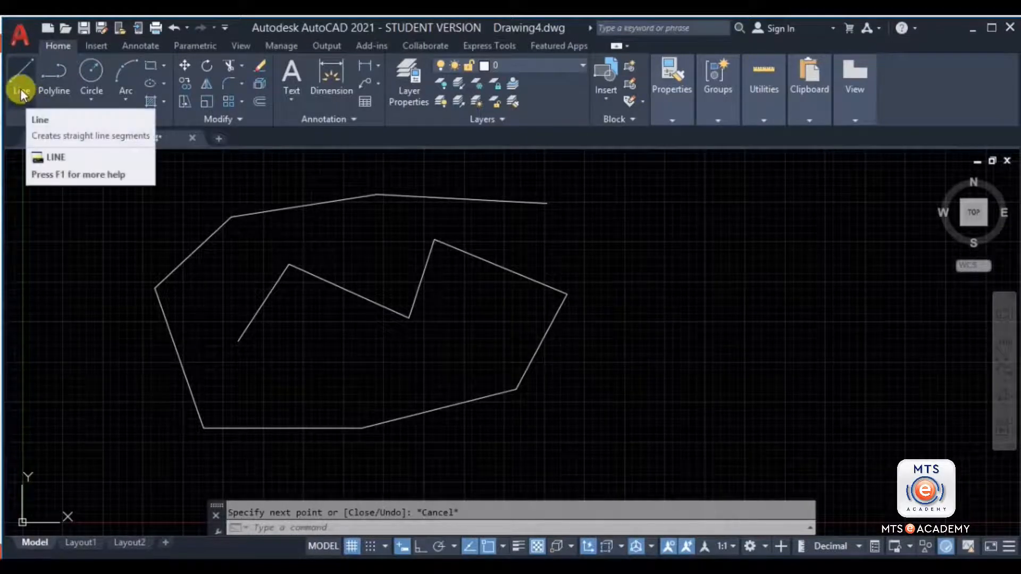
Step: Draw a circle with a radius of about 4.65 to the right of the open line outline
{"action": "left_click", "coordinate": [91, 76]}
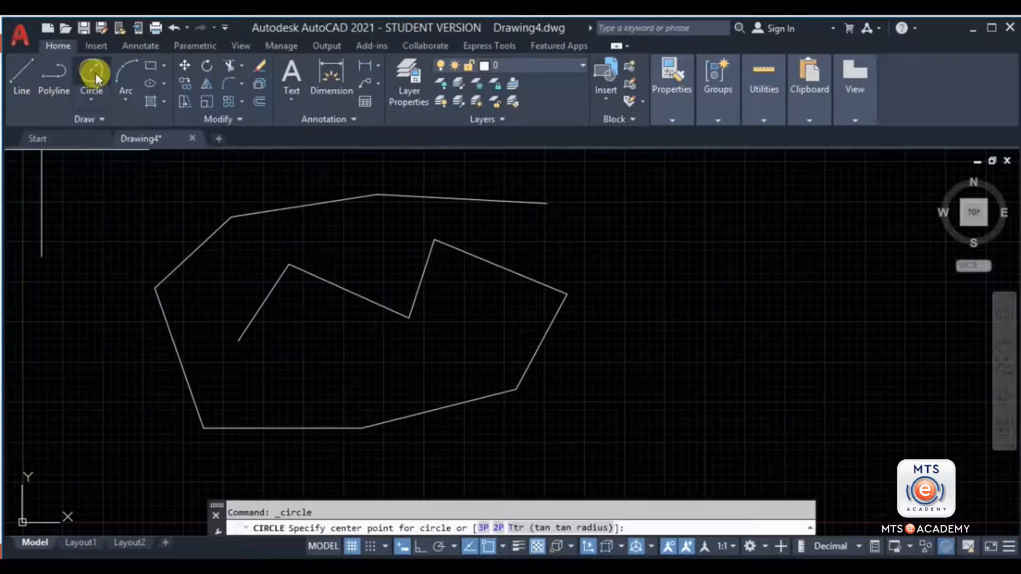
{"action": "left_click", "coordinate": [747, 273]}
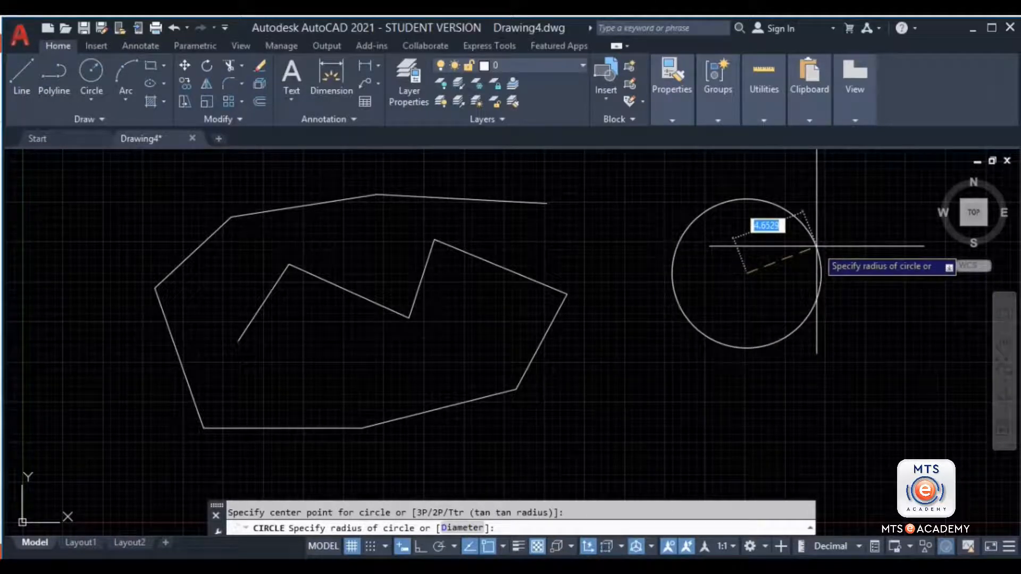
{"action": "left_click", "coordinate": [816, 246]}
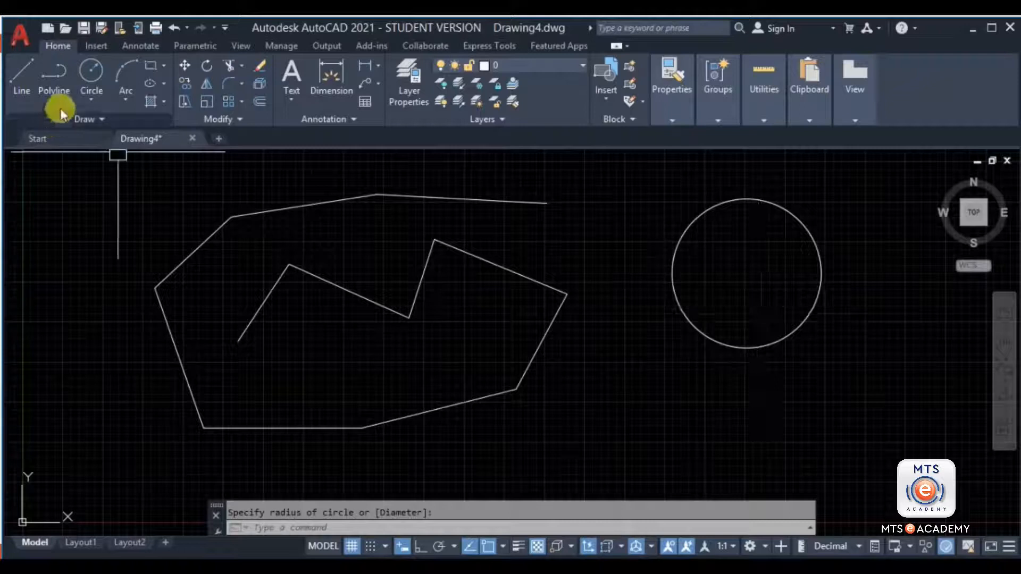
Step: Draw a zigzag of three connected lines below the circle
{"action": "left_click", "coordinate": [38, 74]}
{"action": "left_click", "coordinate": [535, 441]}
{"action": "left_click", "coordinate": [634, 370]}
{"action": "left_click", "coordinate": [716, 448]}
{"action": "left_click", "coordinate": [815, 387]}
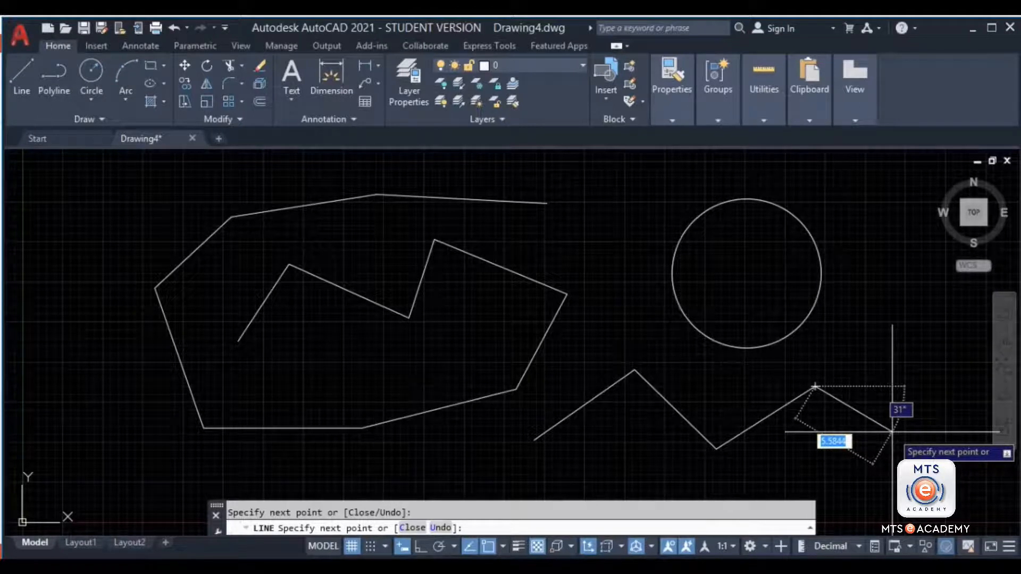
{"action": "key", "text": "Return"}
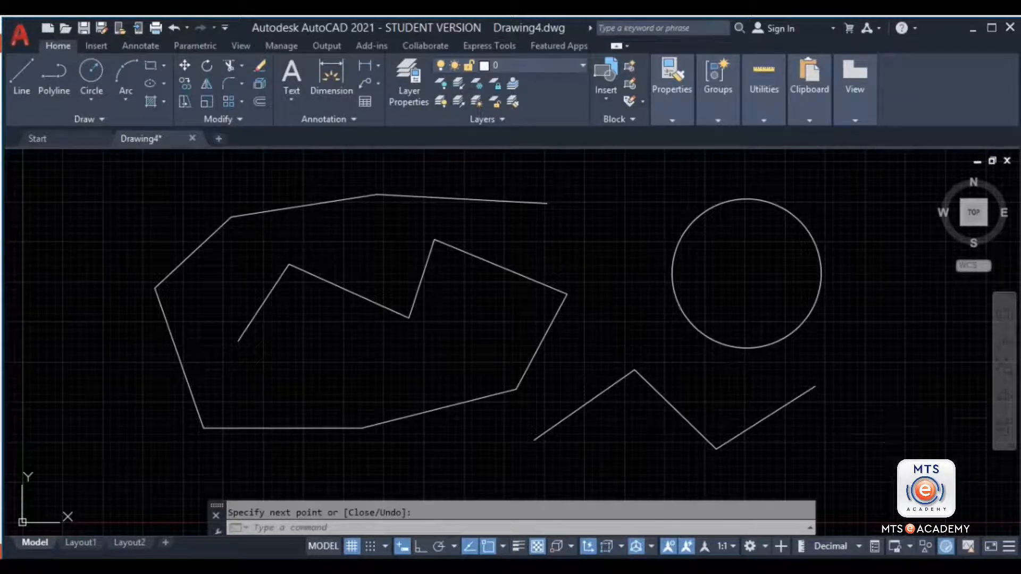
Step: Draw a chain of four connected lines running up the circle's right side and across its top
{"action": "key", "text": "Return"}
{"action": "left_click", "coordinate": [886, 422]}
{"action": "left_click", "coordinate": [878, 335]}
{"action": "left_click", "coordinate": [860, 257]}
{"action": "left_click", "coordinate": [835, 206]}
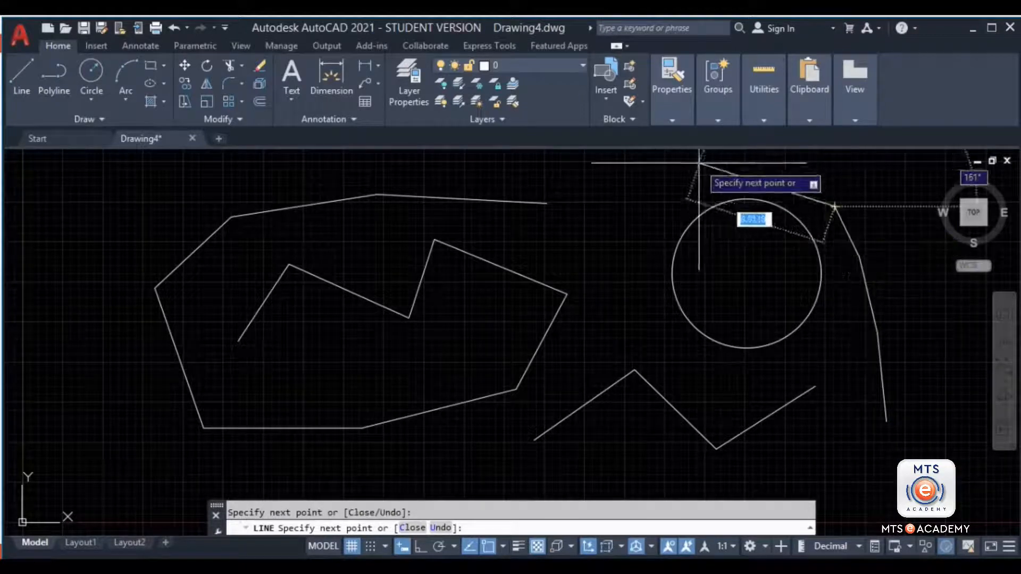
{"action": "left_click", "coordinate": [684, 189]}
{"action": "key", "text": "Escape"}
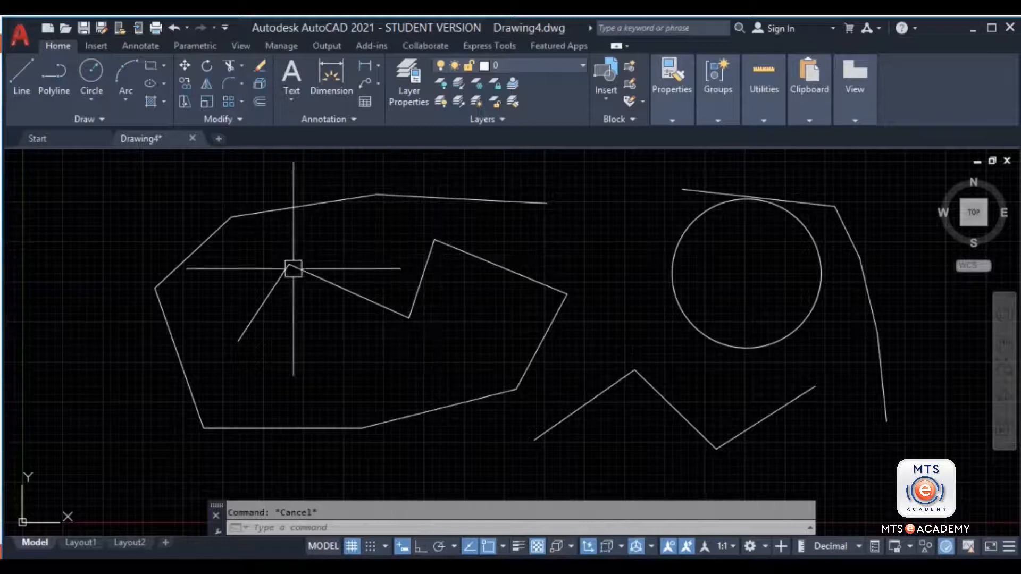
Step: Draw two overlapping circles with radii of about 3.41 and 3.02 at the left corner of the large line outline
{"action": "left_click", "coordinate": [88, 75]}
{"action": "left_click", "coordinate": [121, 294]}
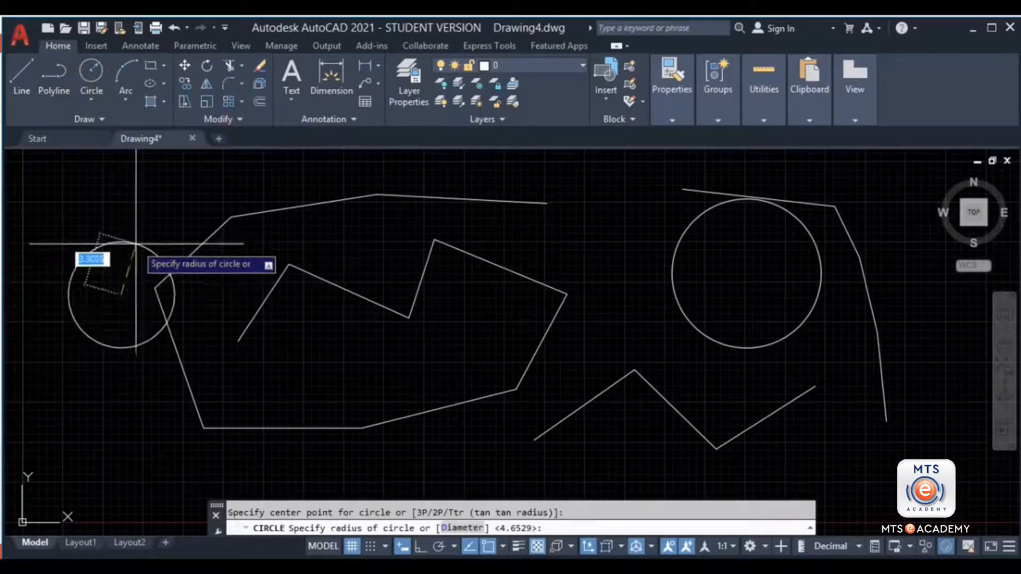
{"action": "left_click", "coordinate": [141, 241]}
{"action": "key", "text": "Return"}
{"action": "left_click", "coordinate": [176, 229]}
{"action": "left_click", "coordinate": [203, 202]}
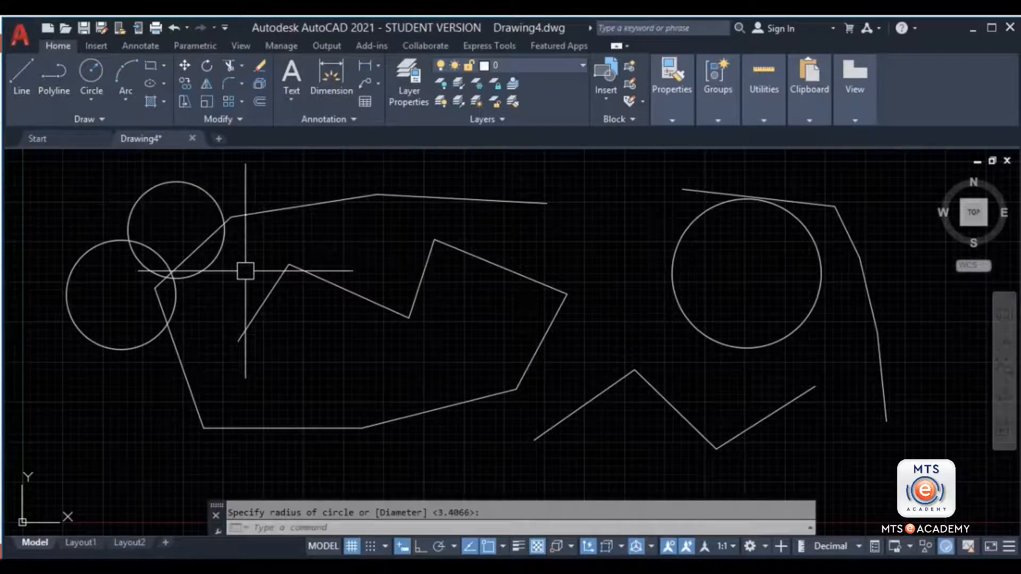
Step: Draw another circle crossing the upper edge of the large line outline
{"action": "key", "text": "Return"}
{"action": "left_click", "coordinate": [344, 216]}
{"action": "left_click", "coordinate": [407, 230]}
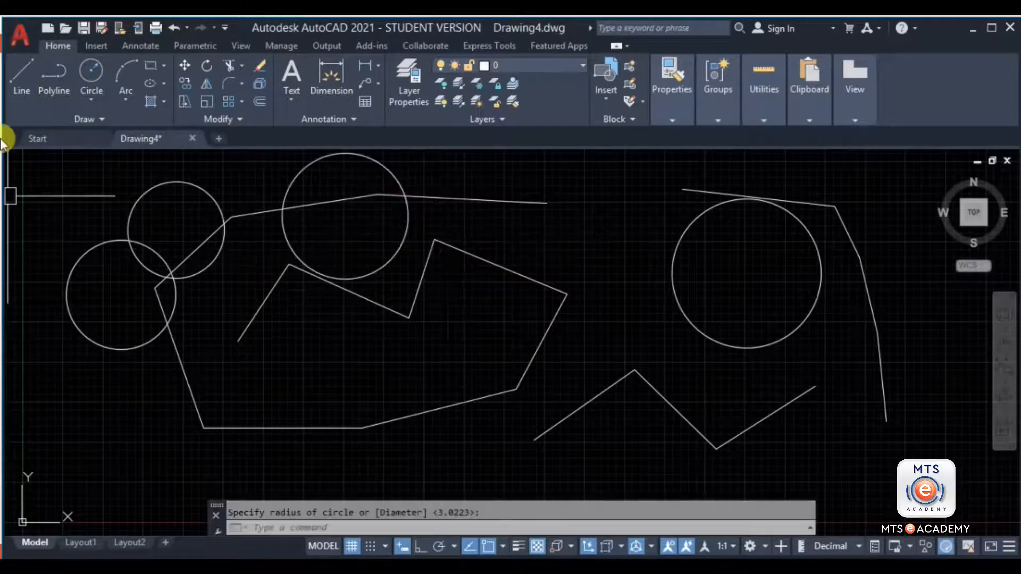
Step: Draw an inverted V of two connected lines below the lower of the two overlapping circles
{"action": "left_click", "coordinate": [22, 75]}
{"action": "left_click", "coordinate": [66, 456]}
{"action": "left_click", "coordinate": [107, 389]}
{"action": "left_click", "coordinate": [154, 433]}
{"action": "key", "text": "Return"}
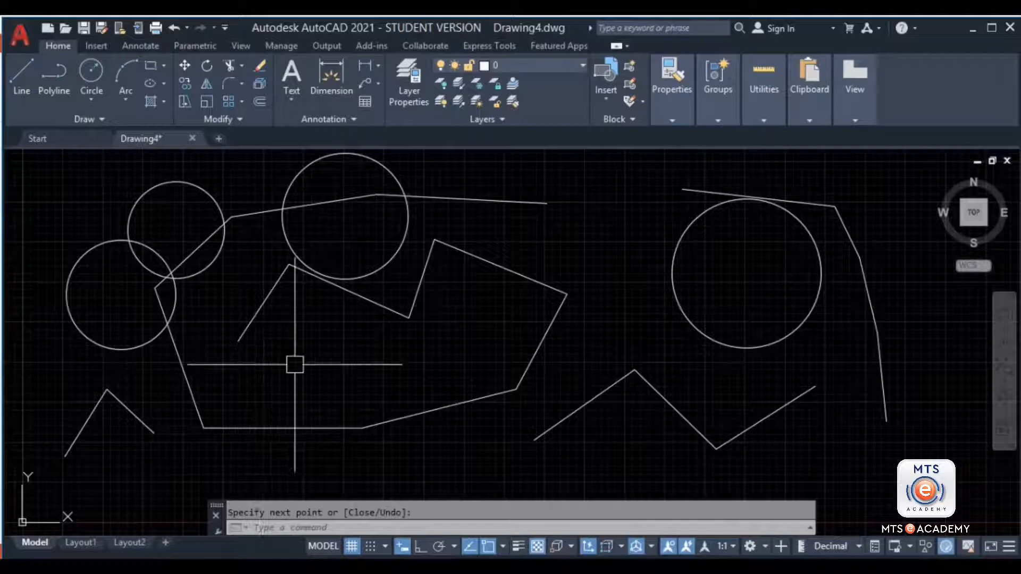
Step: Draw a freehand chain of six connected lines that starts inside the large outline and crosses its right side
{"action": "key", "text": "Return"}
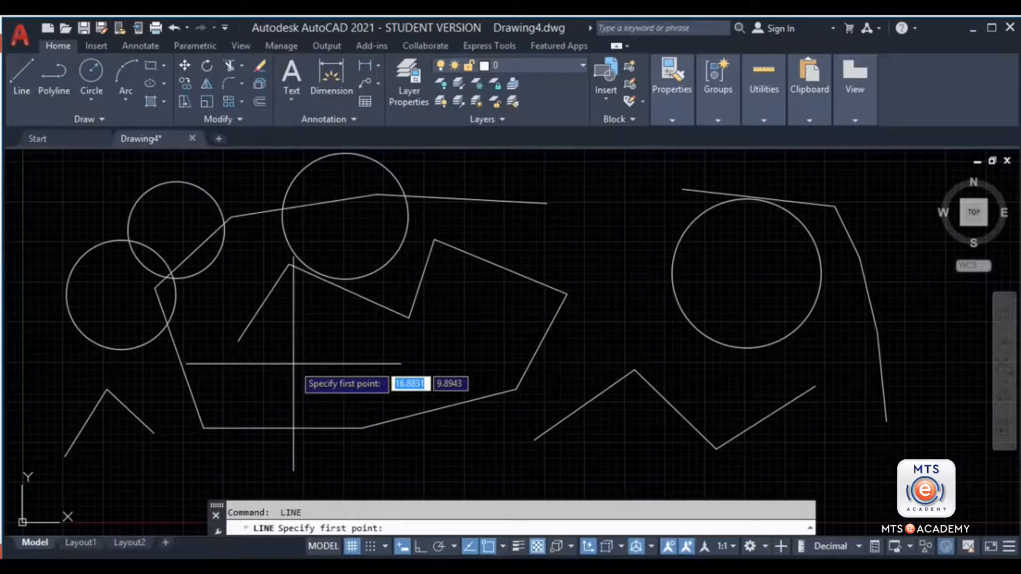
{"action": "left_click", "coordinate": [293, 363]}
{"action": "left_click", "coordinate": [369, 317]}
{"action": "left_click", "coordinate": [467, 384]}
{"action": "left_click", "coordinate": [509, 296]}
{"action": "left_click", "coordinate": [573, 241]}
{"action": "left_click", "coordinate": [595, 325]}
{"action": "left_click", "coordinate": [346, 395]}
{"action": "key", "text": "Return"}
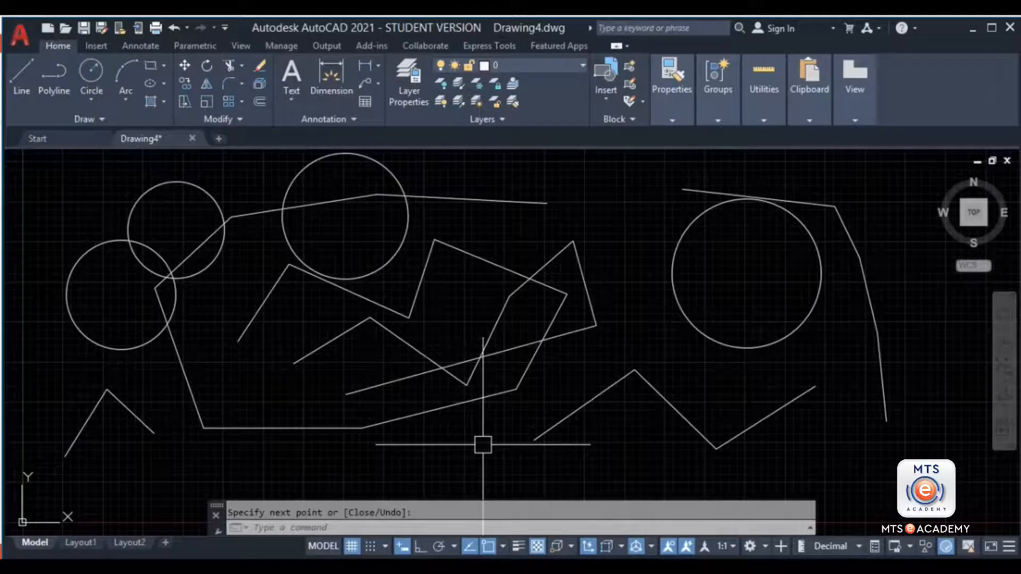
Step: Draw a chain of three connected lines from the outline's bottom edge, up across its interior and down past its lower right corner
{"action": "left_click", "coordinate": [21, 74]}
{"action": "left_click", "coordinate": [255, 427]}
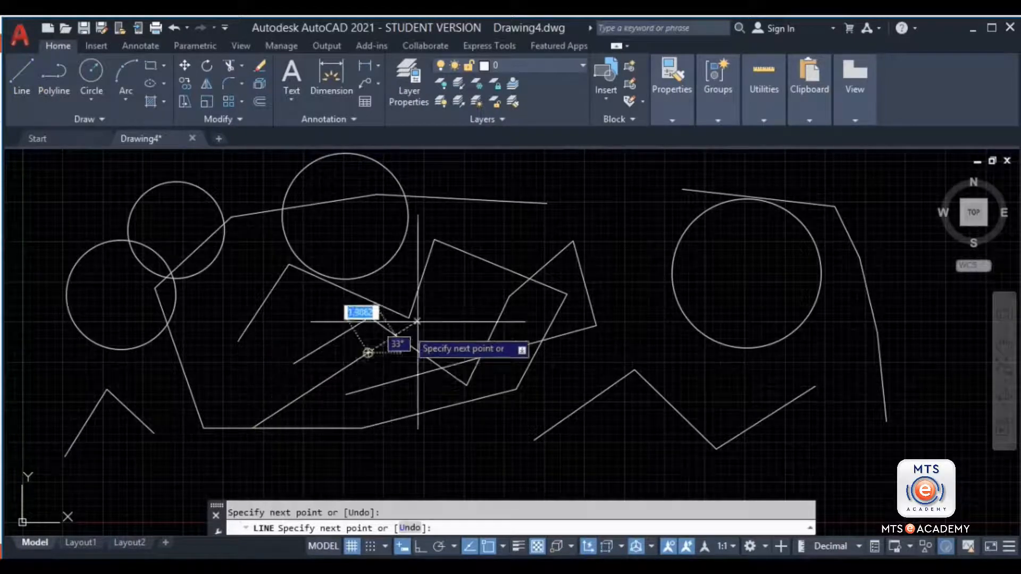
{"action": "left_click", "coordinate": [474, 299]}
{"action": "left_click", "coordinate": [517, 429]}
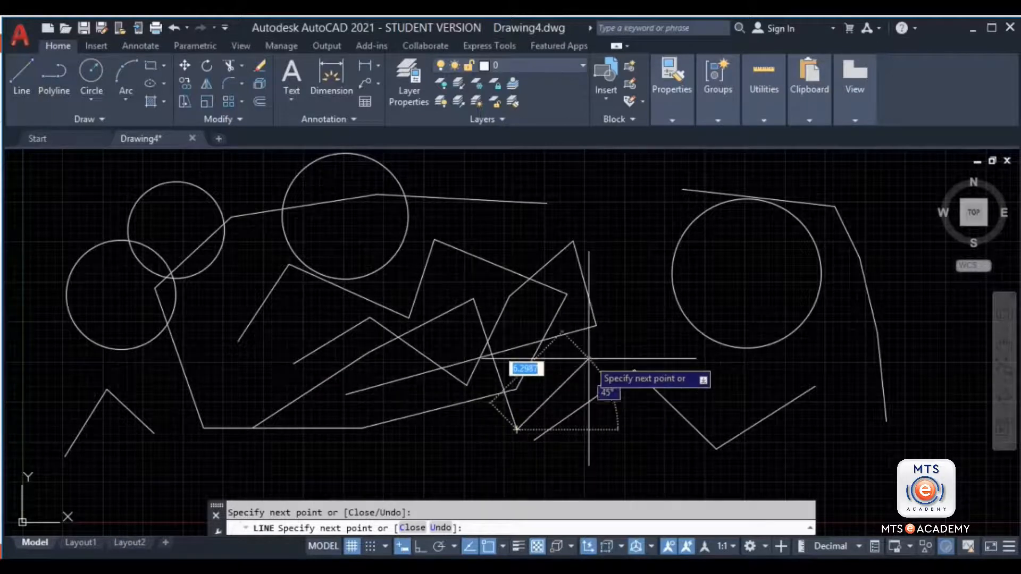
{"action": "key", "text": "Return"}
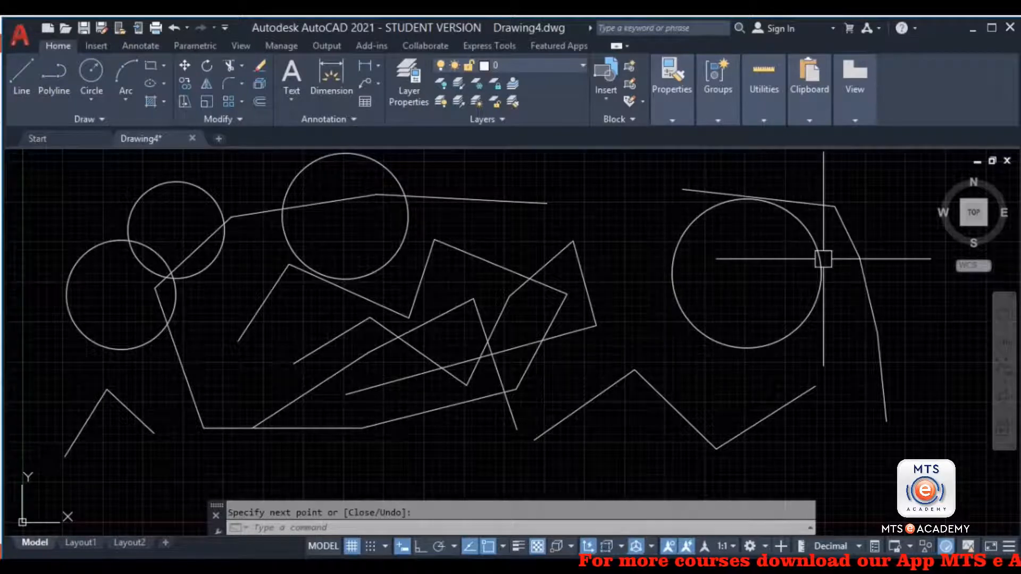
Step: Erase the large circle right of the outline and the circle crossing the outline's upper edge
{"action": "mouse_move", "coordinate": [759, 338]}
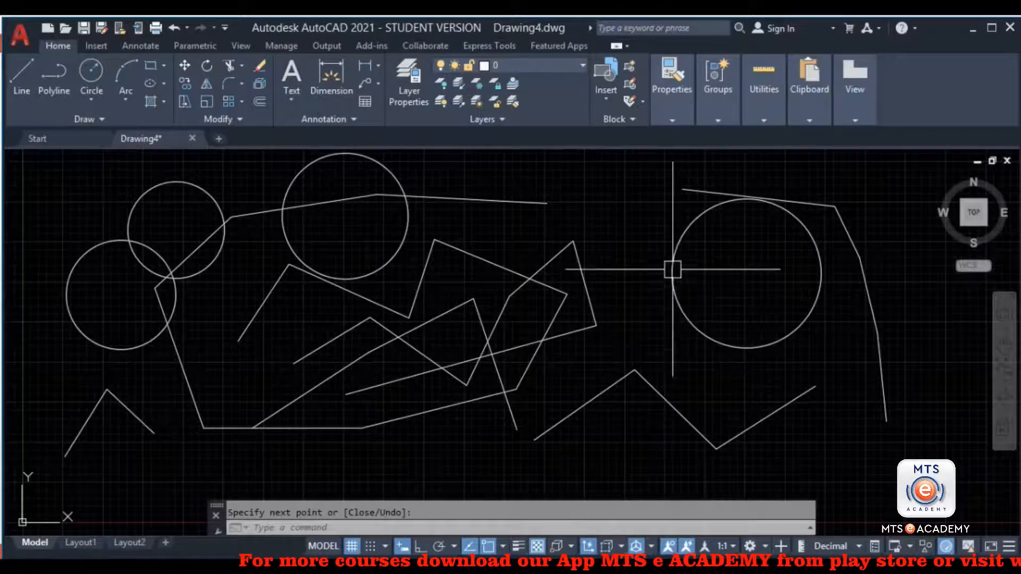
{"action": "key", "text": "Escape"}
{"action": "left_click", "coordinate": [706, 210]}
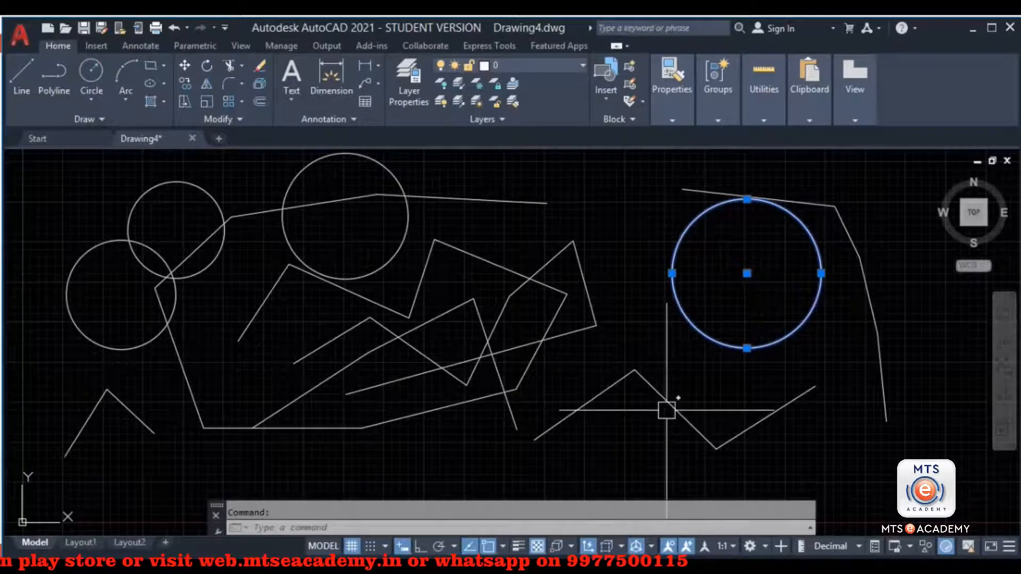
{"action": "mouse_move", "coordinate": [666, 410]}
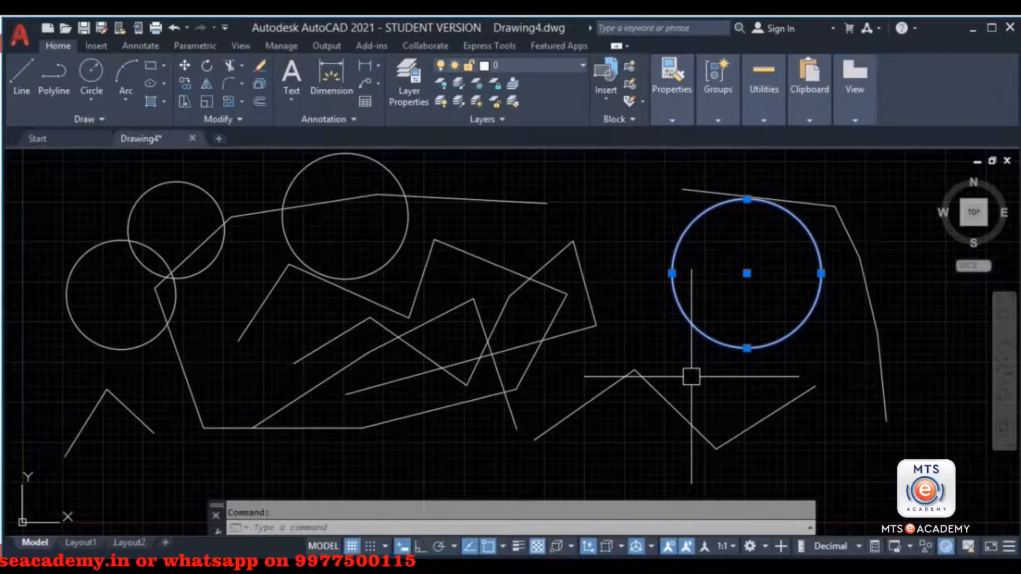
{"action": "key", "text": "Delete"}
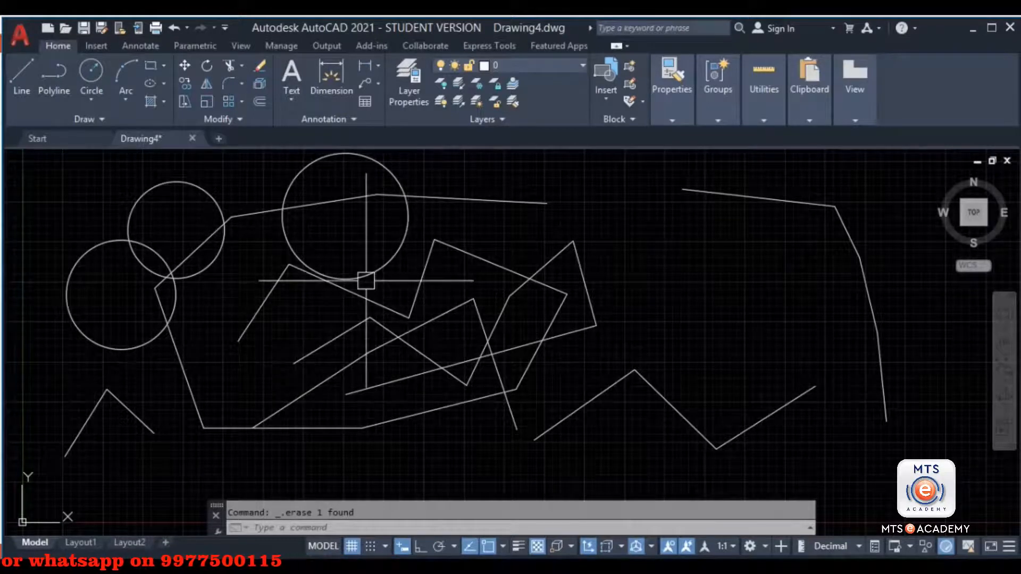
{"action": "left_click", "coordinate": [396, 256]}
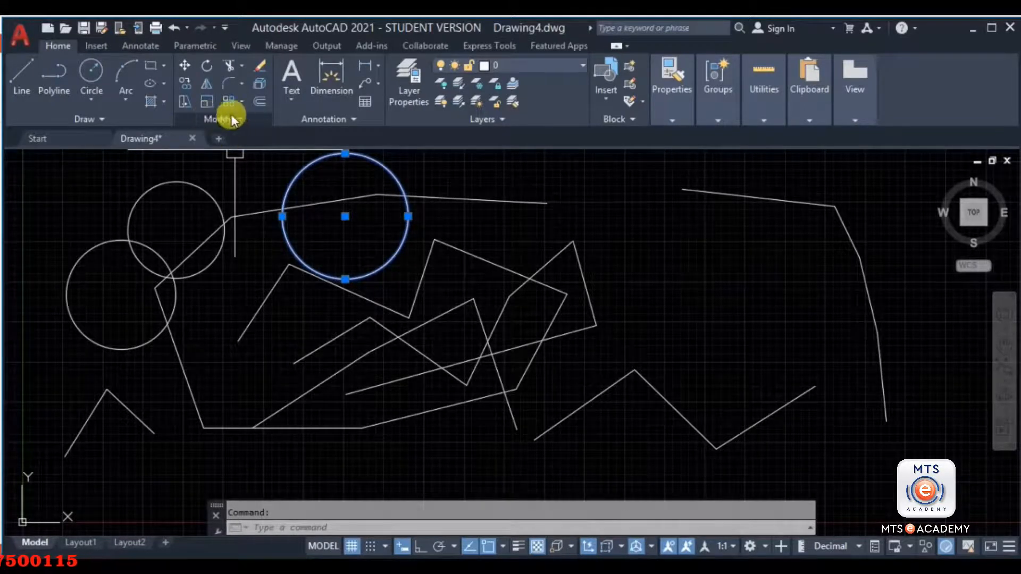
{"action": "left_click", "coordinate": [263, 65]}
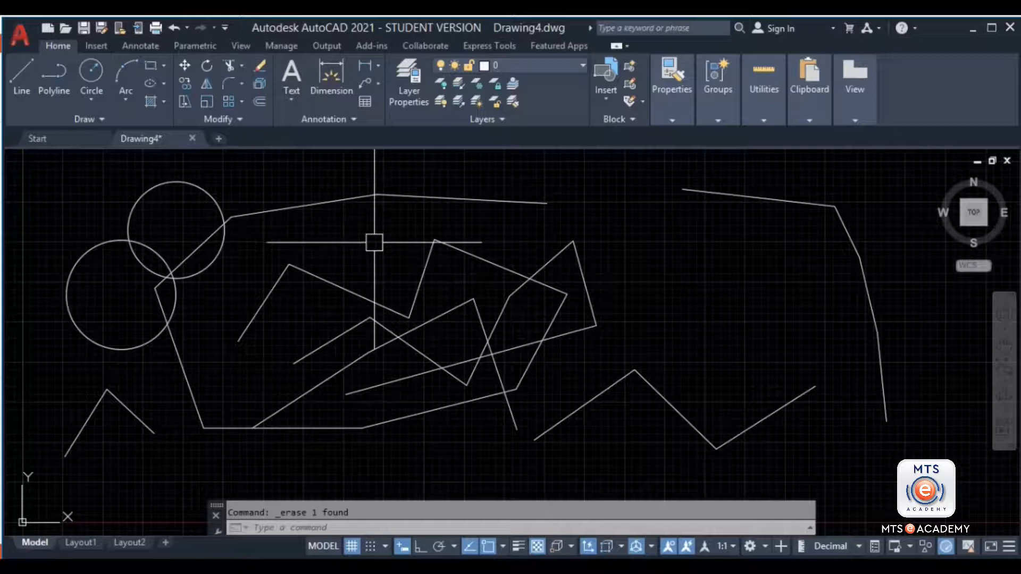
Step: Undo both circle erasures
{"action": "key", "text": "ctrl+z"}
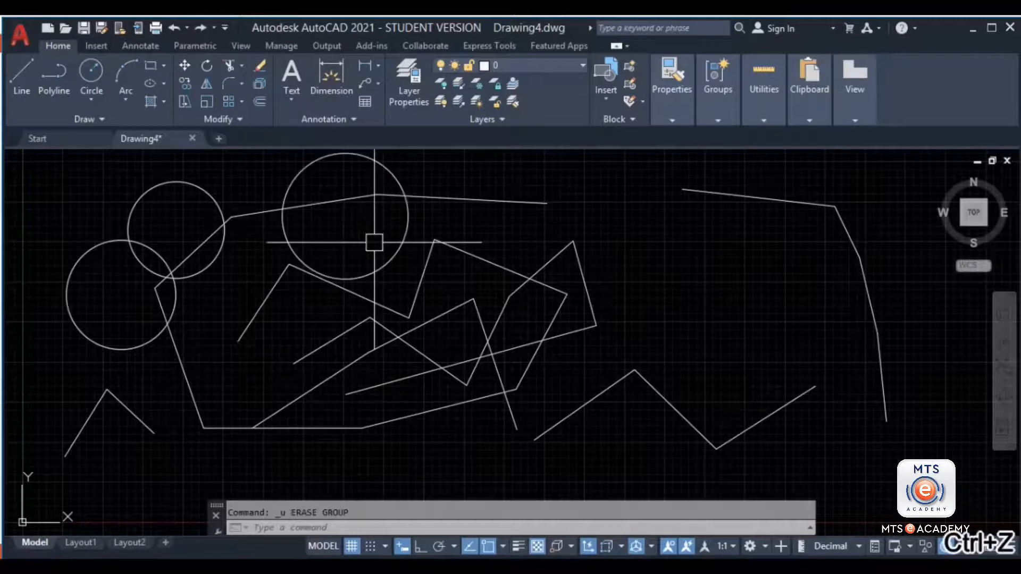
{"action": "key", "text": "ctrl+z"}
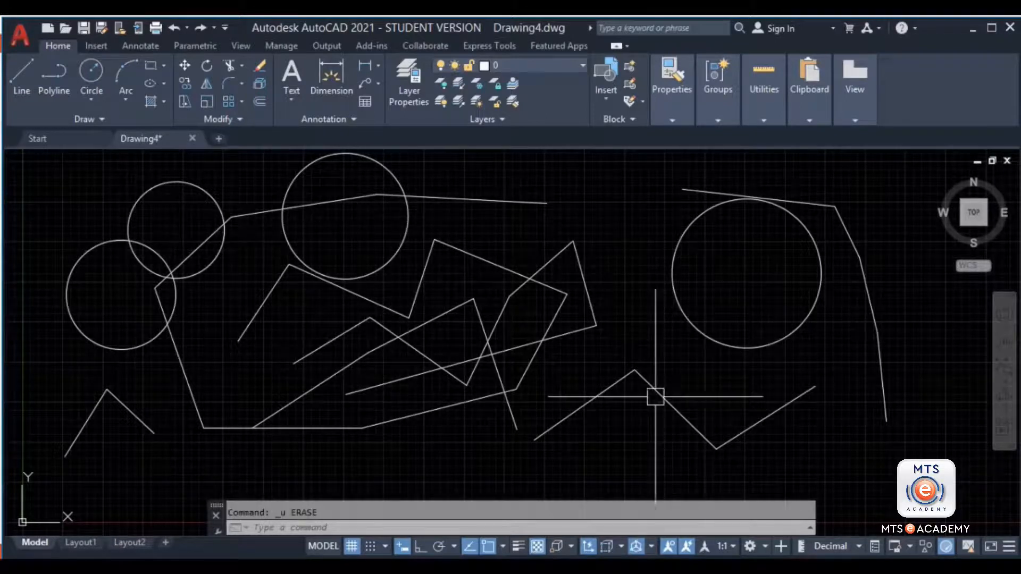
{"action": "mouse_move", "coordinate": [501, 405]}
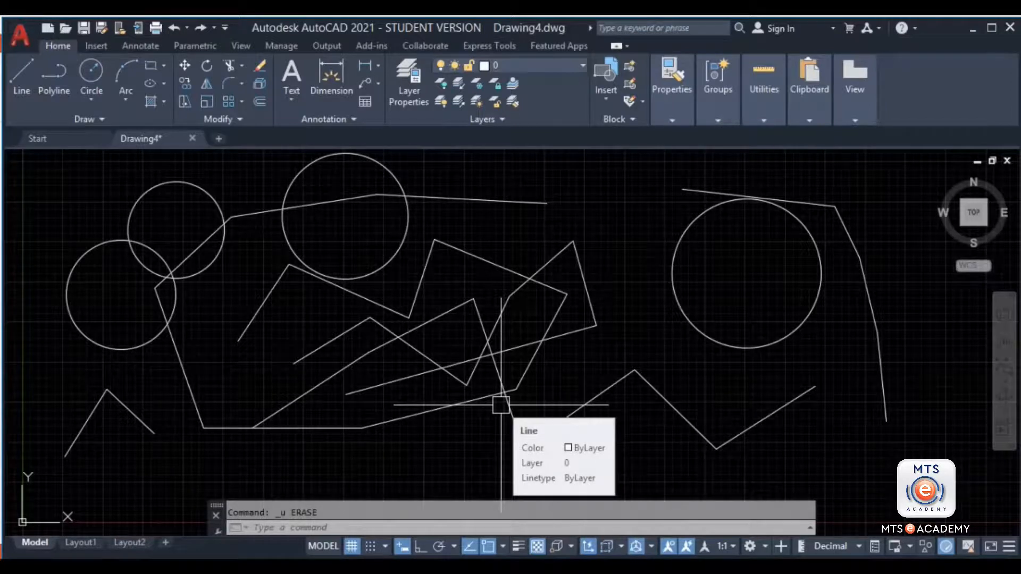
{"action": "scroll", "coordinate": [422, 336], "scroll_direction": "down", "scroll_amount": 2}
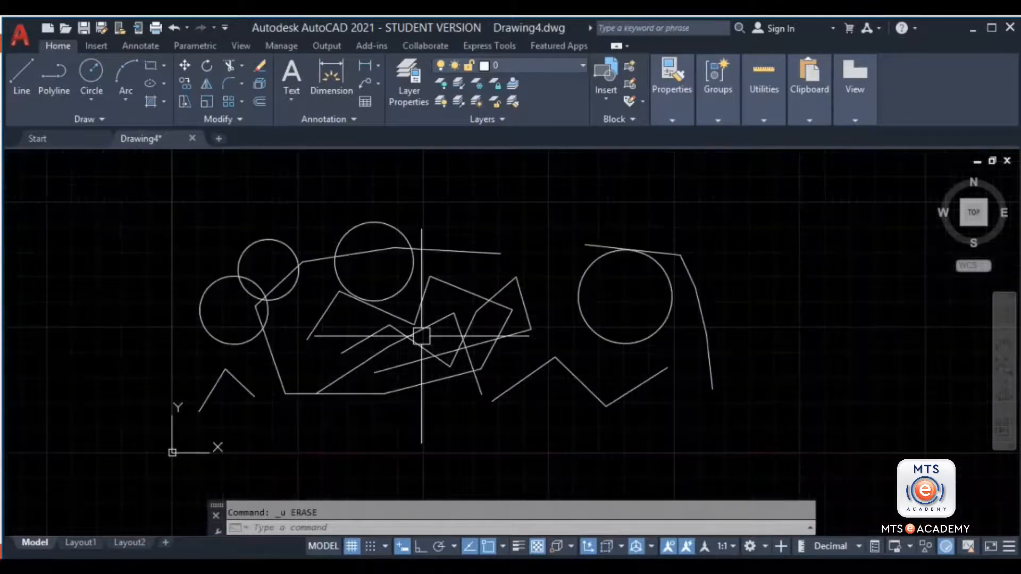
{"action": "scroll", "coordinate": [421, 336], "scroll_direction": "down", "scroll_amount": 2}
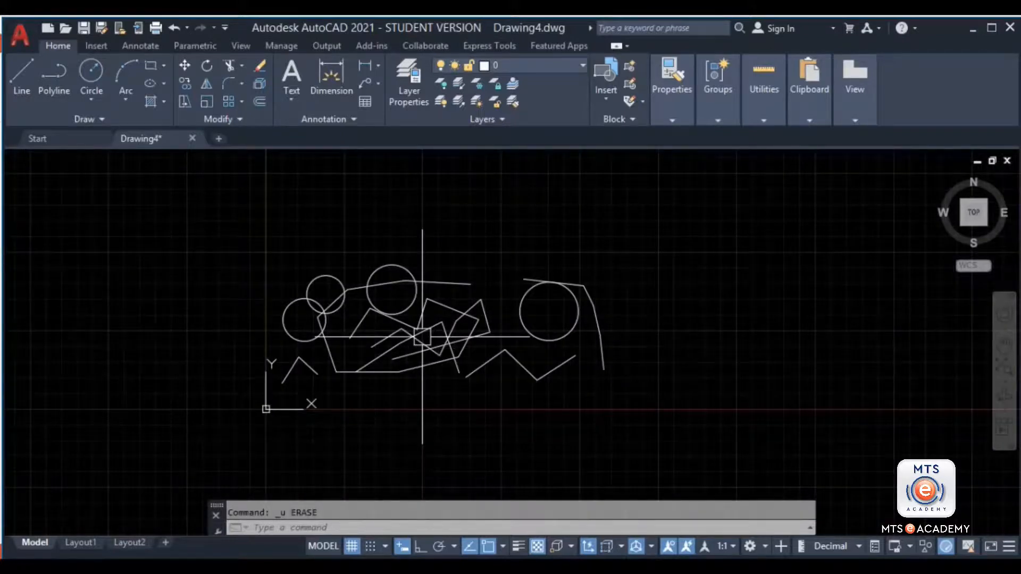
{"action": "scroll", "coordinate": [421, 336], "scroll_direction": "up", "scroll_amount": 3}
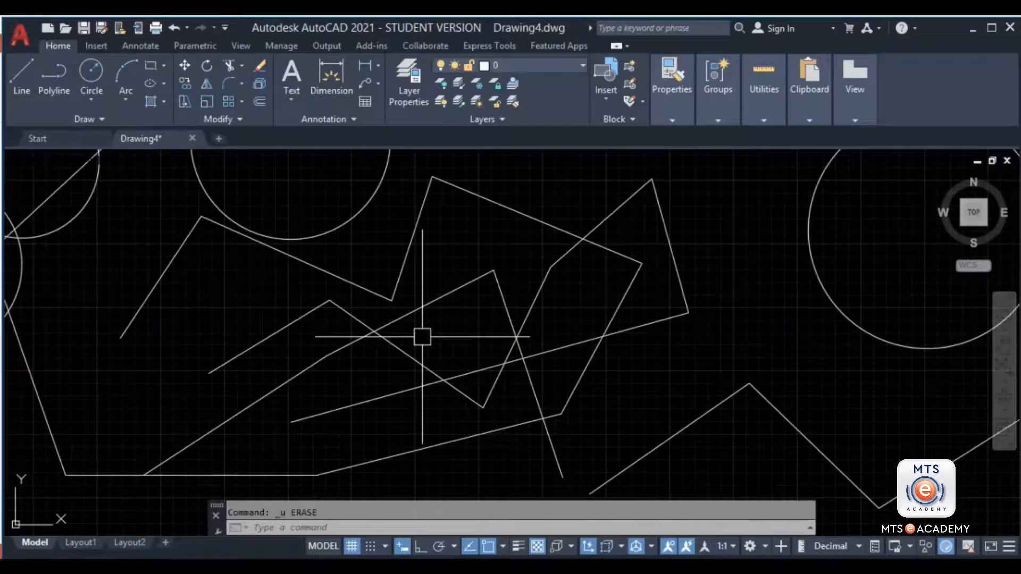
{"action": "scroll", "coordinate": [421, 336], "scroll_direction": "up", "scroll_amount": 2}
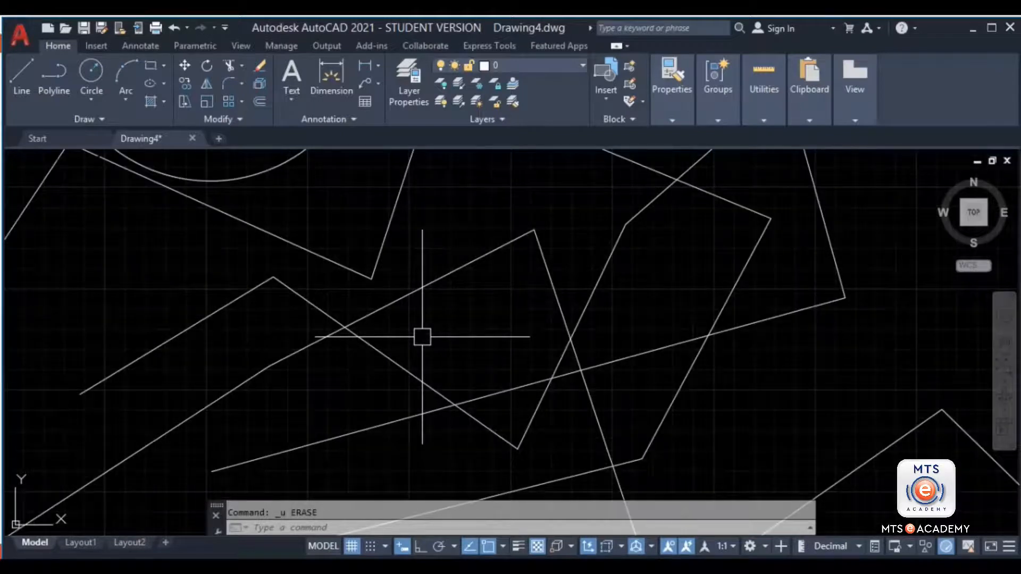
Step: Zoom in and out repeatedly around the crossing lines to examine them close up and from afar
{"action": "scroll", "coordinate": [422, 336], "scroll_direction": "down", "scroll_amount": 5}
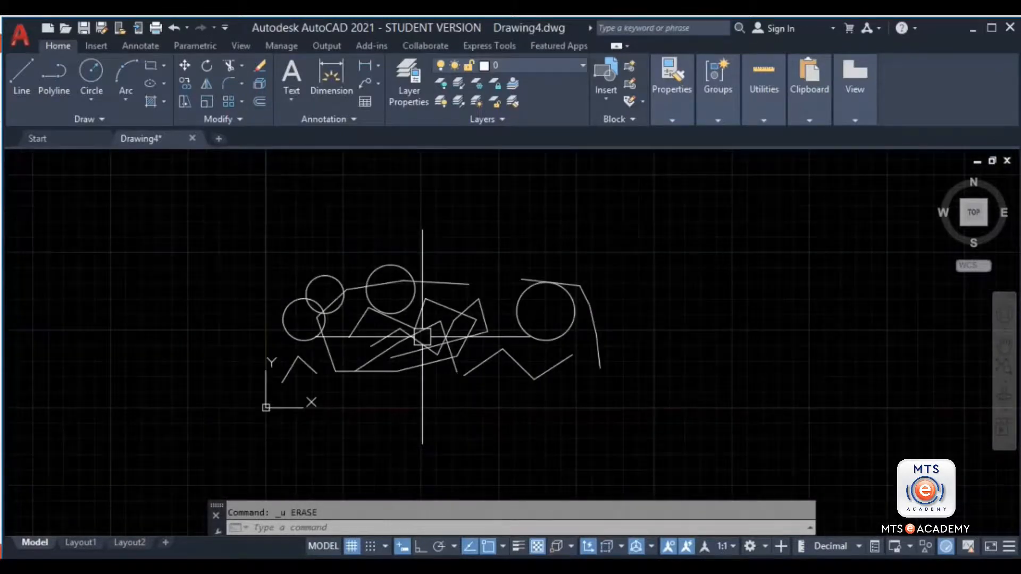
{"action": "scroll", "coordinate": [421, 336], "scroll_direction": "up", "scroll_amount": 3}
{"action": "scroll", "coordinate": [422, 336], "scroll_direction": "down", "scroll_amount": 3}
{"action": "scroll", "coordinate": [421, 336], "scroll_direction": "up", "scroll_amount": 3}
{"action": "scroll", "coordinate": [421, 336], "scroll_direction": "down", "scroll_amount": 3}
{"action": "scroll", "coordinate": [422, 336], "scroll_direction": "up", "scroll_amount": 7}
{"action": "scroll", "coordinate": [422, 336], "scroll_direction": "down", "scroll_amount": 3}
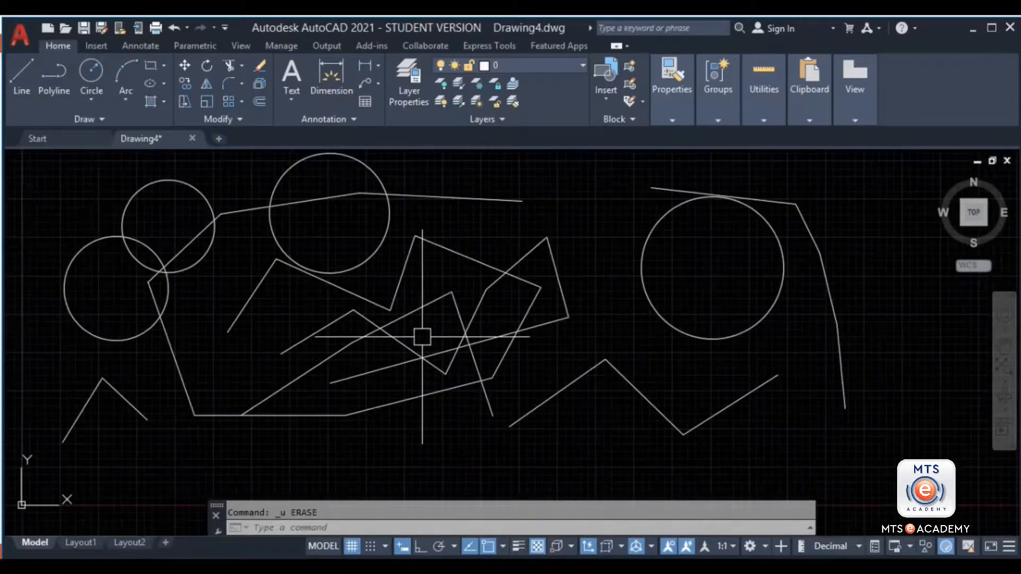
{"action": "scroll", "coordinate": [422, 336], "scroll_direction": "up", "scroll_amount": 10}
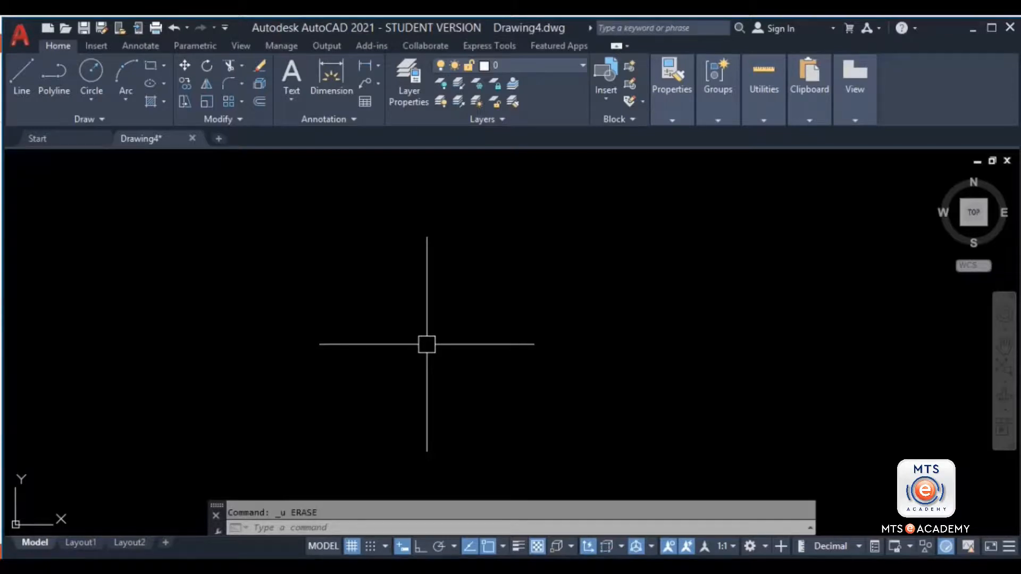
Step: Fit all objects in the view with Zoom Extents, pan away from them, and fit them again
{"action": "middle_click", "coordinate": [426, 344]}
{"action": "middle_click", "coordinate": [426, 344]}
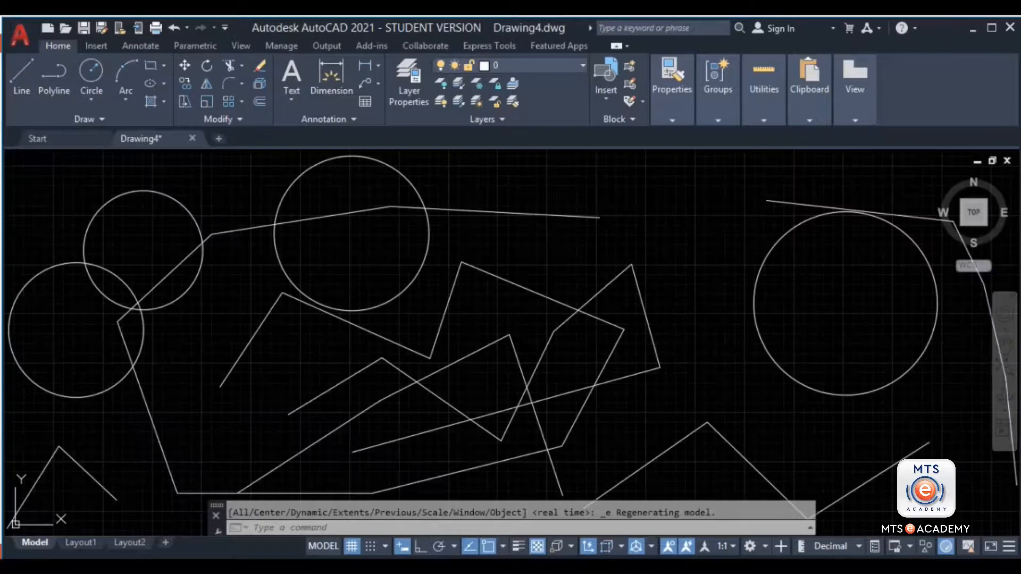
{"action": "mouse_move", "coordinate": [335, 387]}
{"action": "middle_mouse_down"}
{"action": "mouse_move", "coordinate": [608, 387]}
{"action": "mouse_move", "coordinate": [659, 433]}
{"action": "mouse_move", "coordinate": [471, 340]}
{"action": "mouse_move", "coordinate": [345, 298]}
{"action": "middle_mouse_up"}
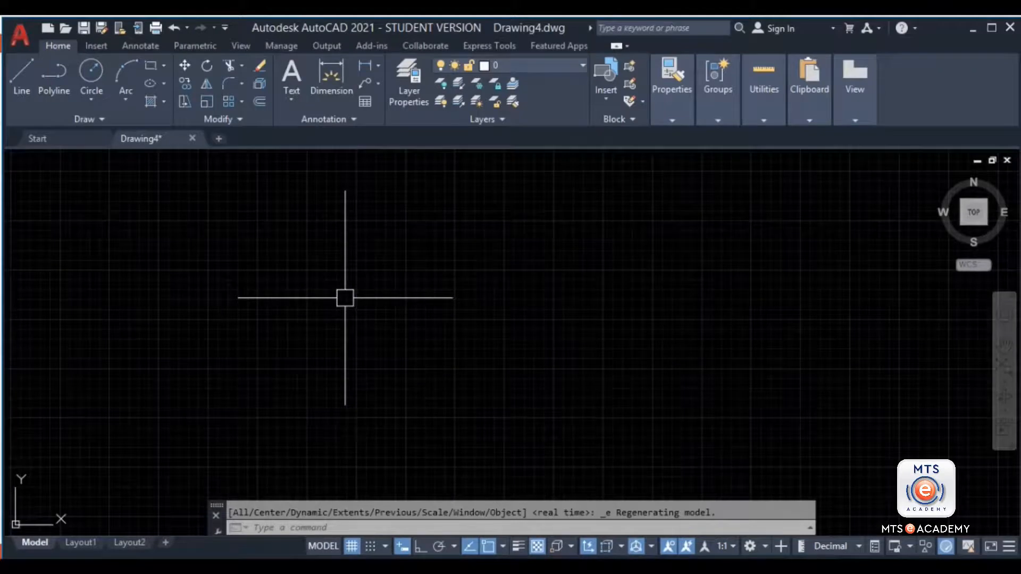
{"action": "middle_click", "coordinate": [345, 298]}
{"action": "middle_click", "coordinate": [345, 298]}
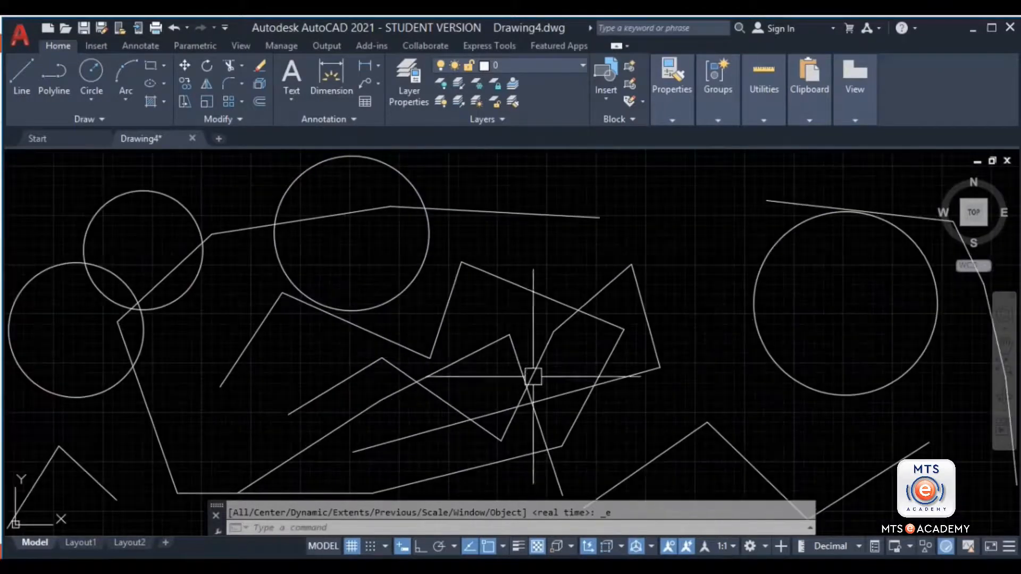
Step: Pan to the empty area below the shapes, and bring everything back with the Zoom Extents option
{"action": "middle_click_drag", "start_coordinate": [497, 372], "coordinate": [203, 158]}
{"action": "middle_click_drag", "start_coordinate": [381, 319], "coordinate": [298, 181]}
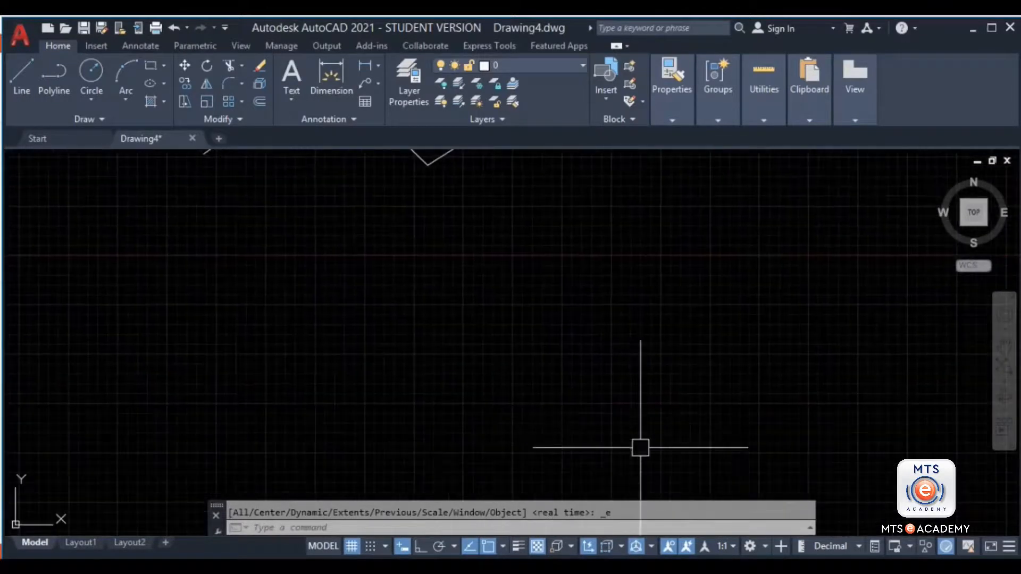
{"action": "left_click", "coordinate": [1002, 382]}
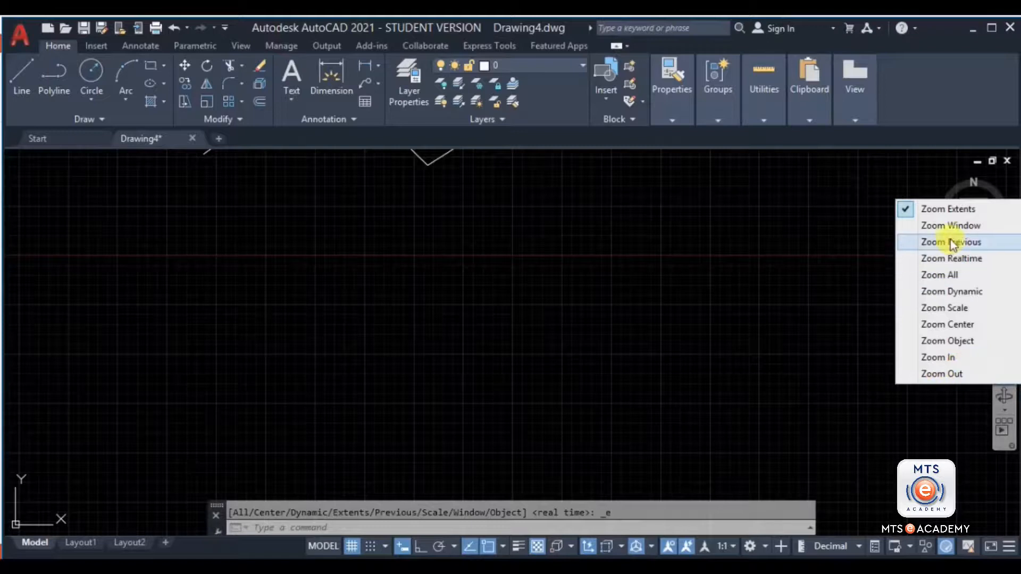
{"action": "left_click", "coordinate": [948, 210]}
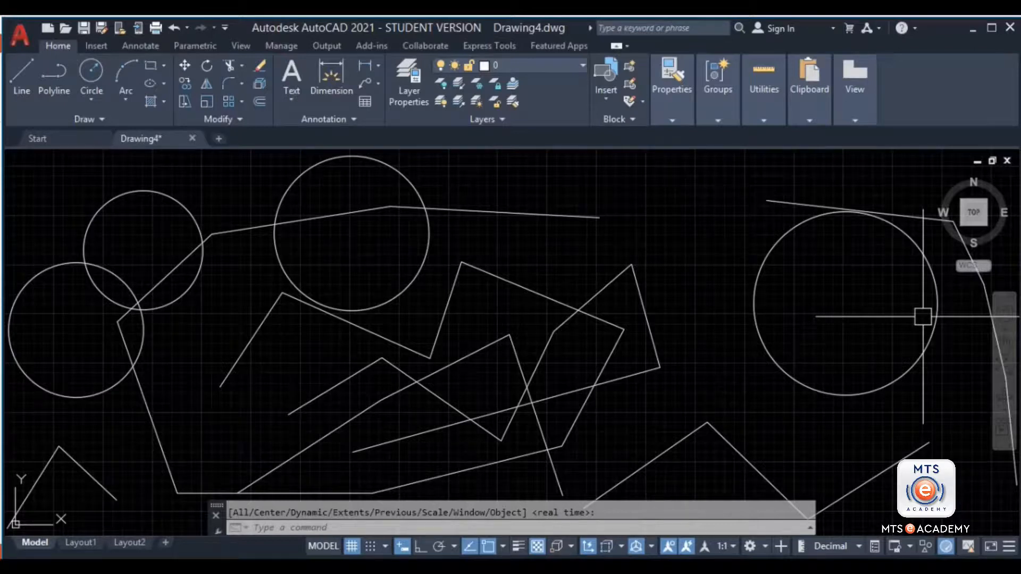
{"action": "left_click", "coordinate": [1003, 383]}
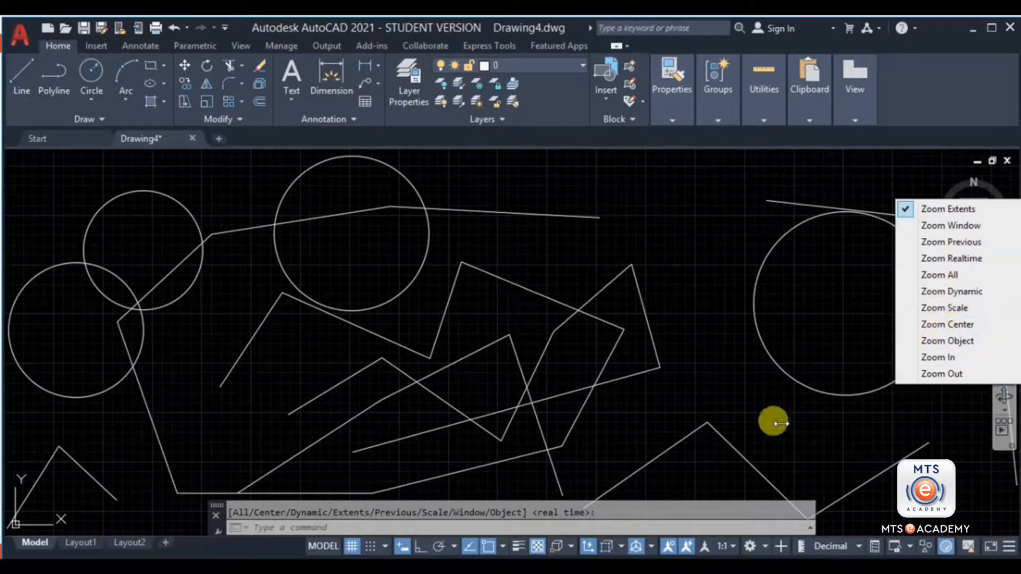
{"action": "left_click", "coordinate": [774, 423]}
{"action": "left_click", "coordinate": [705, 390]}
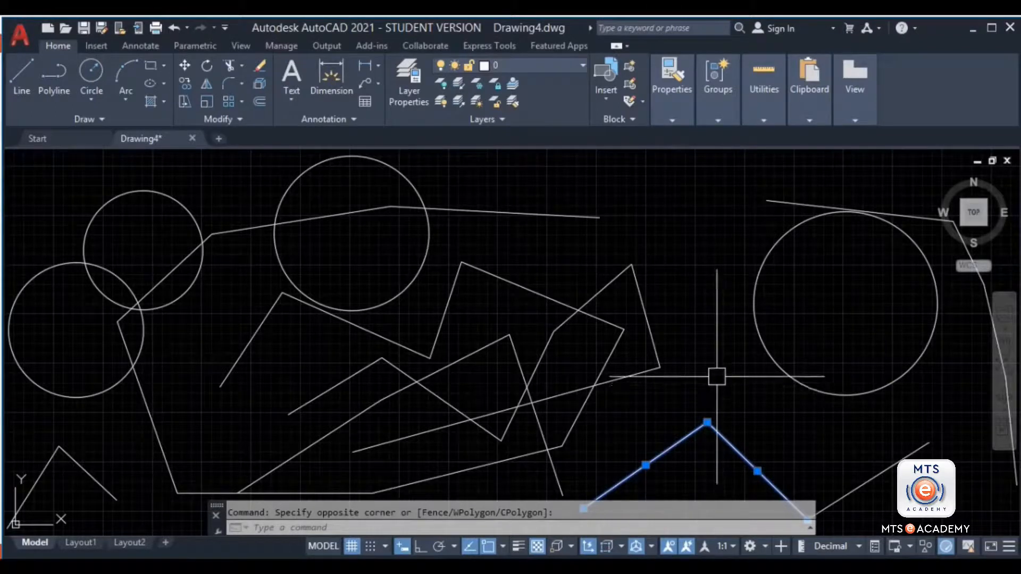
{"action": "key", "text": "Escape"}
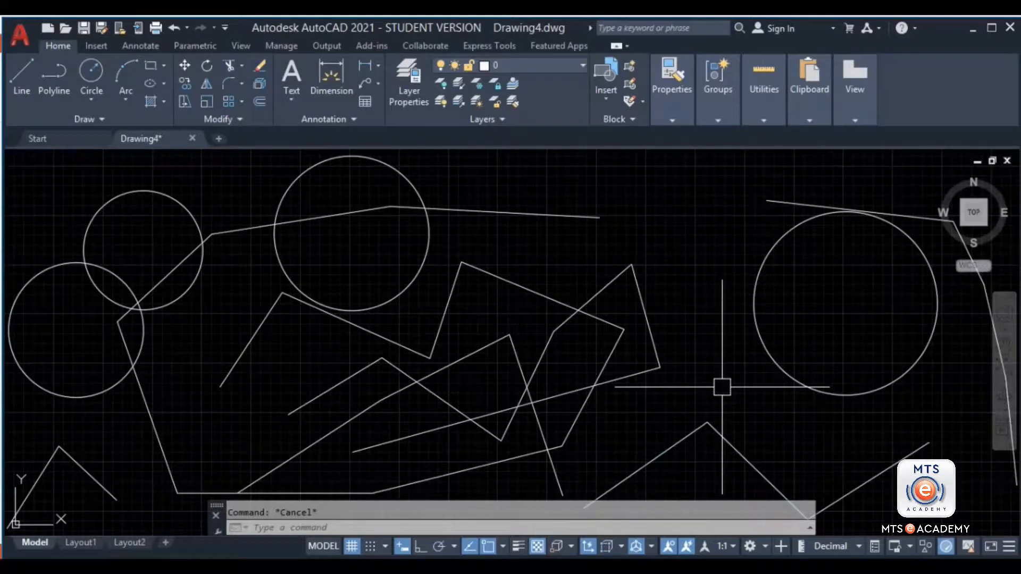
Step: Use the Pan tool to shift the drawing diagonally down and to the right, and leave the tool
{"action": "left_click", "coordinate": [1004, 347]}
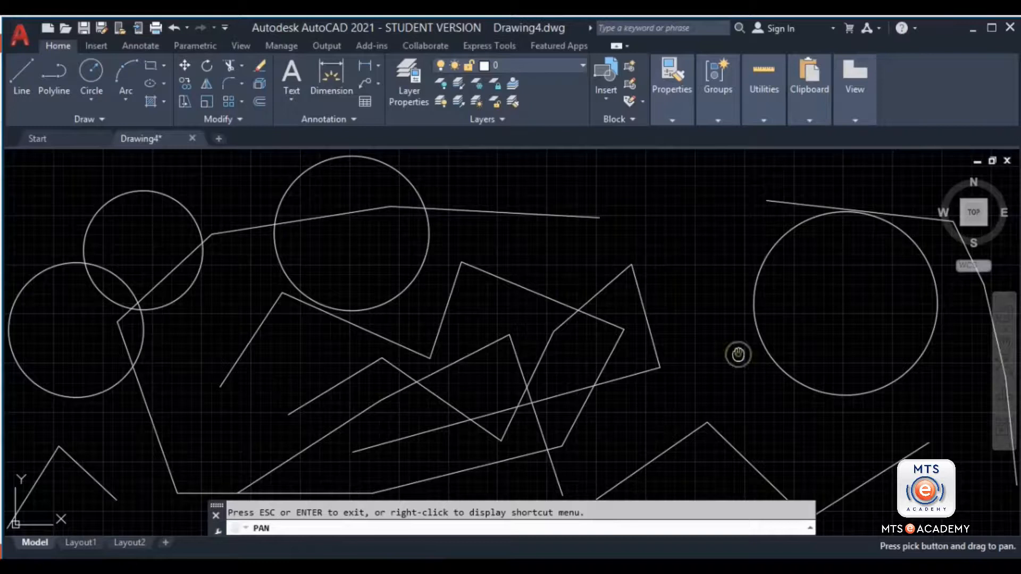
{"action": "mouse_move", "coordinate": [736, 353]}
{"action": "left_mouse_down"}
{"action": "mouse_move", "coordinate": [562, 366]}
{"action": "mouse_move", "coordinate": [113, 361]}
{"action": "mouse_move", "coordinate": [849, 379]}
{"action": "mouse_move", "coordinate": [806, 217]}
{"action": "mouse_move", "coordinate": [795, 401]}
{"action": "left_mouse_up"}
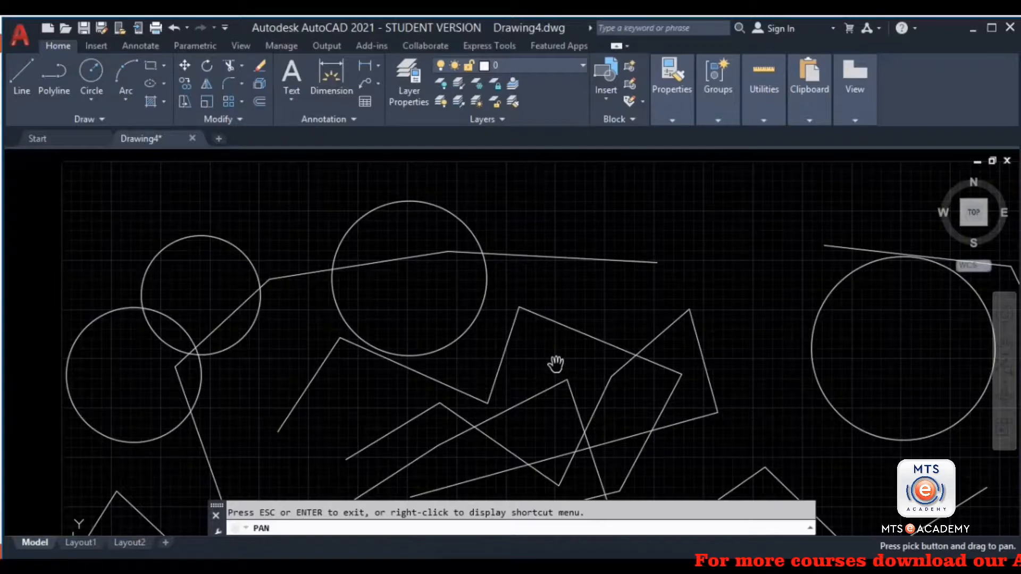
{"action": "key", "text": "Escape"}
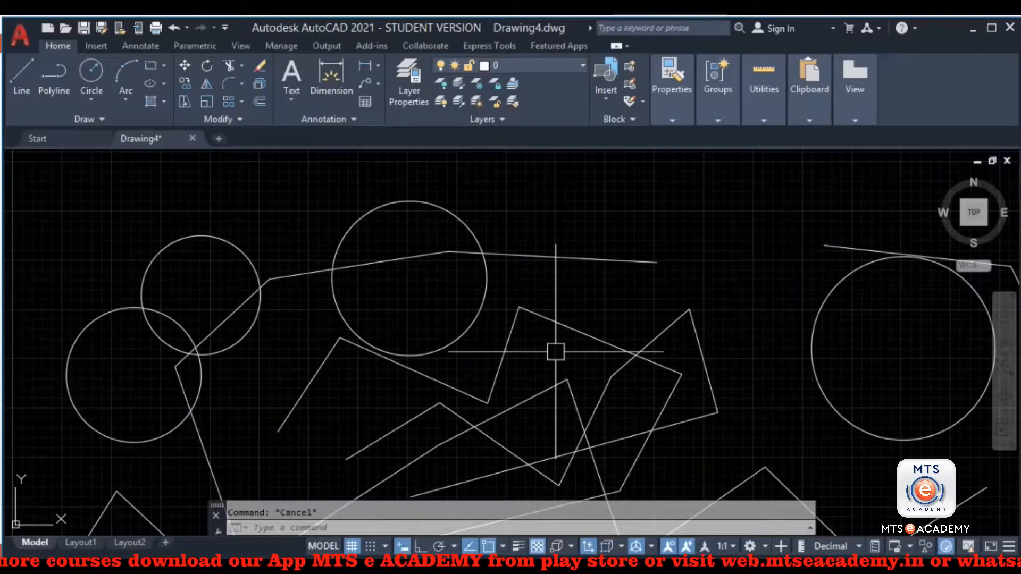
{"action": "middle_click_drag", "start_coordinate": [555, 351], "coordinate": [555, 352]}
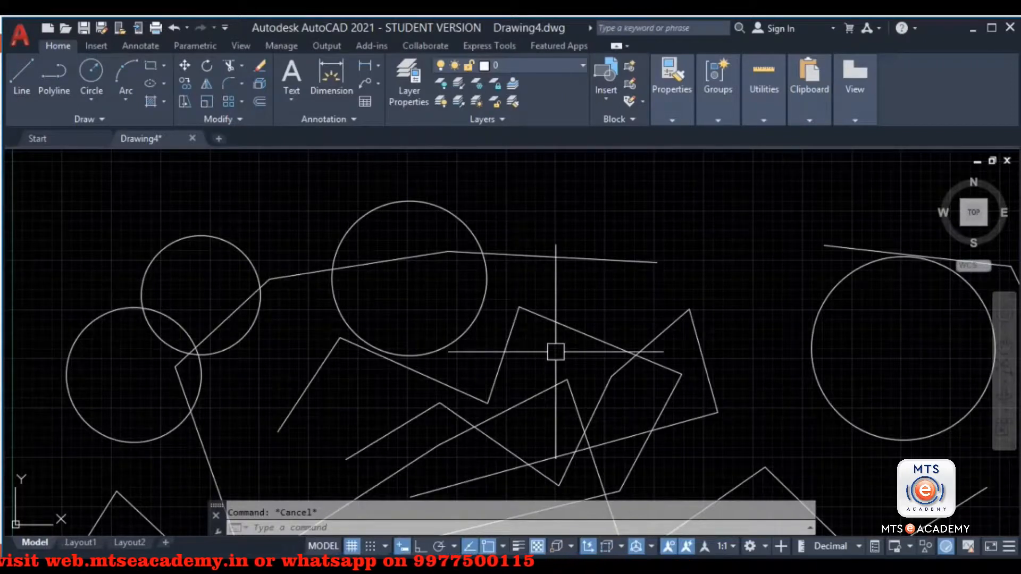
Step: Draw a separate circle with a radius of about 2.4 in the empty area far left of the existing shapes
{"action": "mouse_move", "coordinate": [555, 352]}
{"action": "middle_mouse_down"}
{"action": "mouse_move", "coordinate": [164, 337]}
{"action": "mouse_move", "coordinate": [765, 353]}
{"action": "mouse_move", "coordinate": [716, 321]}
{"action": "mouse_move", "coordinate": [681, 205]}
{"action": "mouse_move", "coordinate": [670, 348]}
{"action": "middle_mouse_up"}
{"action": "mouse_move", "coordinate": [296, 376]}
{"action": "middle_mouse_down"}
{"action": "mouse_move", "coordinate": [163, 375]}
{"action": "mouse_move", "coordinate": [210, 380]}
{"action": "middle_mouse_up"}
{"action": "mouse_move", "coordinate": [159, 336]}
{"action": "middle_mouse_down"}
{"action": "mouse_move", "coordinate": [431, 436]}
{"action": "mouse_move", "coordinate": [560, 512]}
{"action": "middle_mouse_up"}
{"action": "mouse_move", "coordinate": [214, 294]}
{"action": "middle_mouse_down"}
{"action": "mouse_move", "coordinate": [299, 350]}
{"action": "mouse_move", "coordinate": [246, 316]}
{"action": "mouse_move", "coordinate": [285, 232]}
{"action": "middle_mouse_up"}
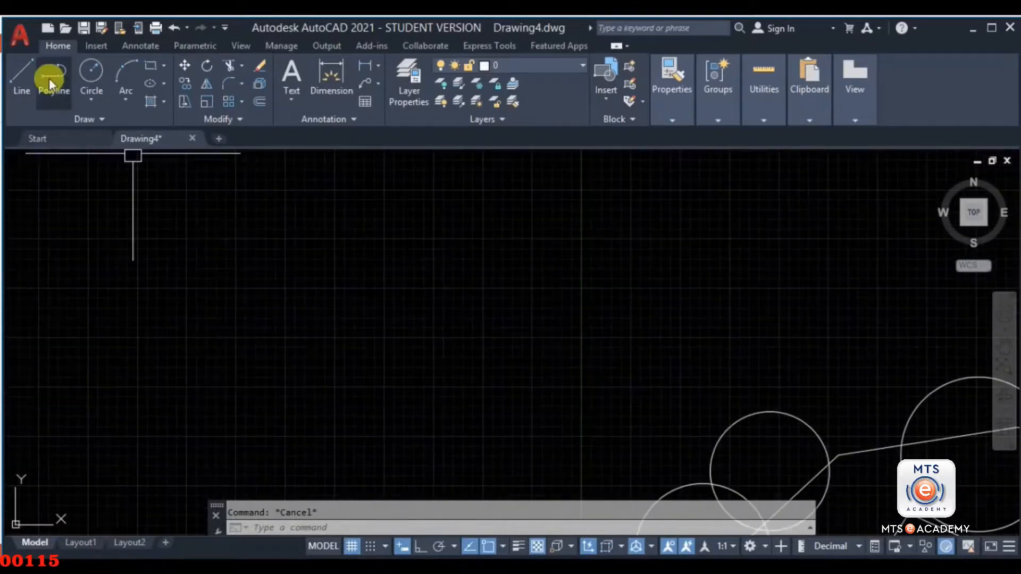
{"action": "left_click", "coordinate": [93, 68]}
{"action": "left_click", "coordinate": [69, 386]}
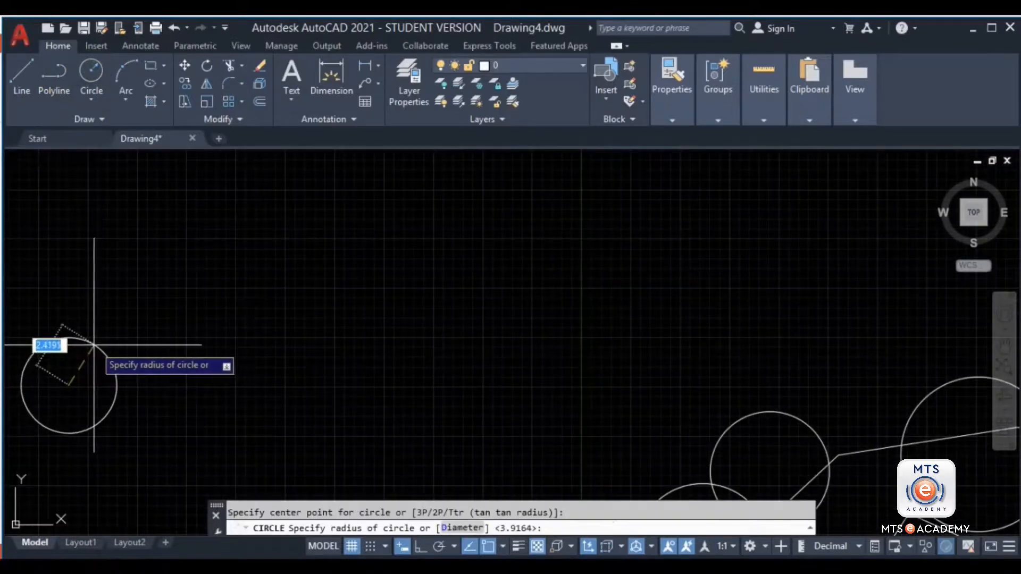
{"action": "left_click", "coordinate": [94, 346]}
Step: Zoom out and pan across the drawing to examine the separate circle's position relative to the other shapes
{"action": "scroll", "coordinate": [681, 414], "scroll_direction": "down", "scroll_amount": 2}
{"action": "middle_click_drag", "start_coordinate": [643, 417], "coordinate": [252, 382]}
{"action": "mouse_move", "coordinate": [488, 423]}
{"action": "middle_mouse_down"}
{"action": "mouse_move", "coordinate": [320, 404]}
{"action": "mouse_move", "coordinate": [825, 376]}
{"action": "middle_mouse_up"}
{"action": "scroll", "coordinate": [686, 387], "scroll_direction": "down", "scroll_amount": 4}
{"action": "middle_click_drag", "start_coordinate": [681, 387], "coordinate": [364, 457]}
{"action": "mouse_move", "coordinate": [170, 441]}
{"action": "middle_mouse_down"}
{"action": "mouse_move", "coordinate": [109, 432]}
{"action": "mouse_move", "coordinate": [37, 446]}
{"action": "middle_mouse_up"}
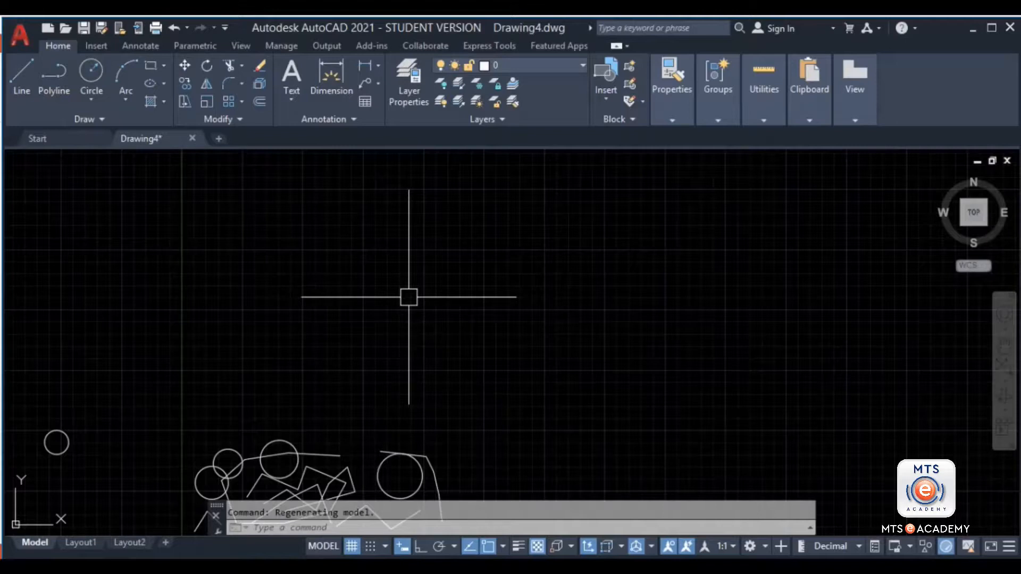
{"action": "middle_click_drag", "start_coordinate": [401, 303], "coordinate": [505, 310]}
{"action": "middle_click_drag", "start_coordinate": [344, 397], "coordinate": [362, 376]}
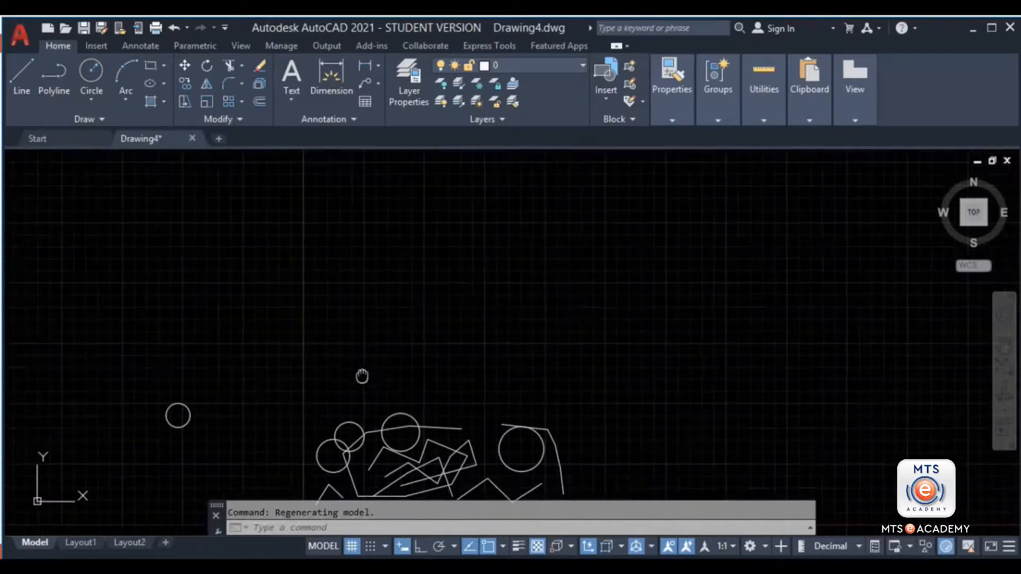
{"action": "mouse_move", "coordinate": [291, 401]}
{"action": "middle_mouse_down"}
{"action": "mouse_move", "coordinate": [289, 392]}
{"action": "mouse_move", "coordinate": [127, 449]}
{"action": "middle_mouse_up"}
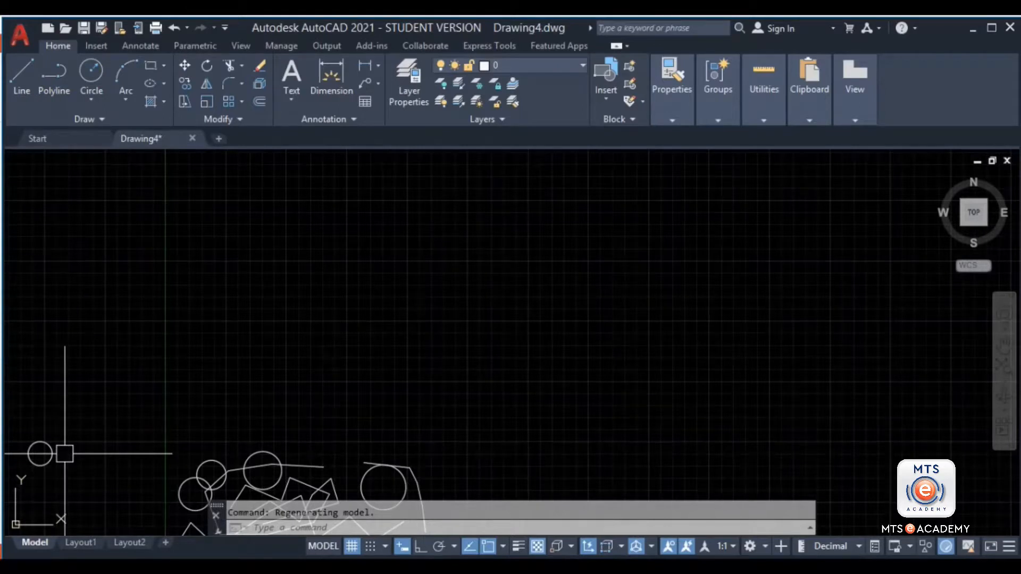
{"action": "mouse_move", "coordinate": [65, 453]}
{"action": "middle_mouse_down"}
{"action": "mouse_move", "coordinate": [196, 382]}
{"action": "mouse_move", "coordinate": [461, 303]}
{"action": "mouse_move", "coordinate": [509, 311]}
{"action": "middle_mouse_up"}
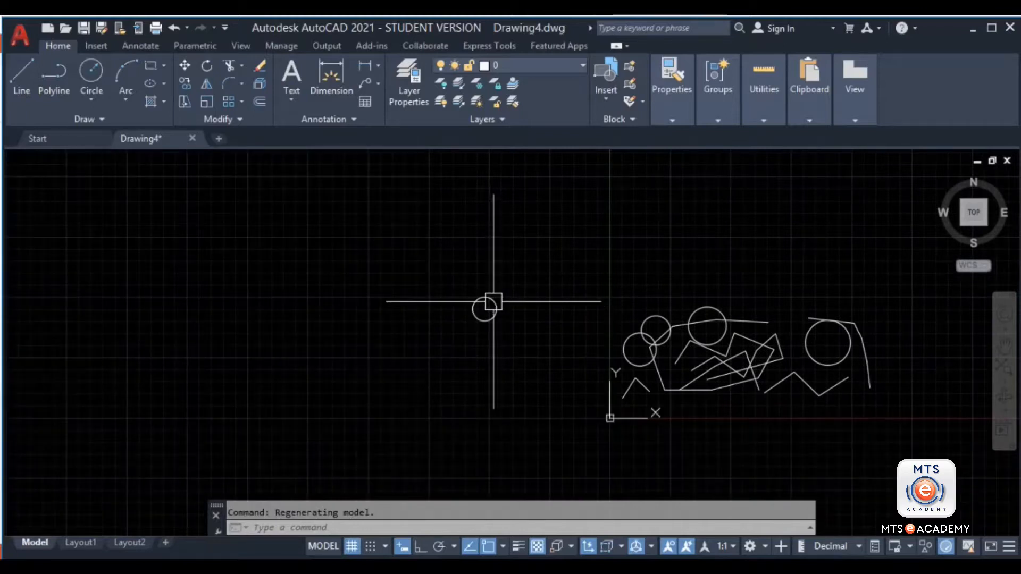
Step: Zoom in on the separate circle in stages until it fills much of the view, and centre it
{"action": "scroll", "coordinate": [493, 302], "scroll_direction": "up", "scroll_amount": 4}
{"action": "scroll", "coordinate": [493, 301], "scroll_direction": "up", "scroll_amount": 2}
{"action": "scroll", "coordinate": [494, 300], "scroll_direction": "down", "scroll_amount": 4}
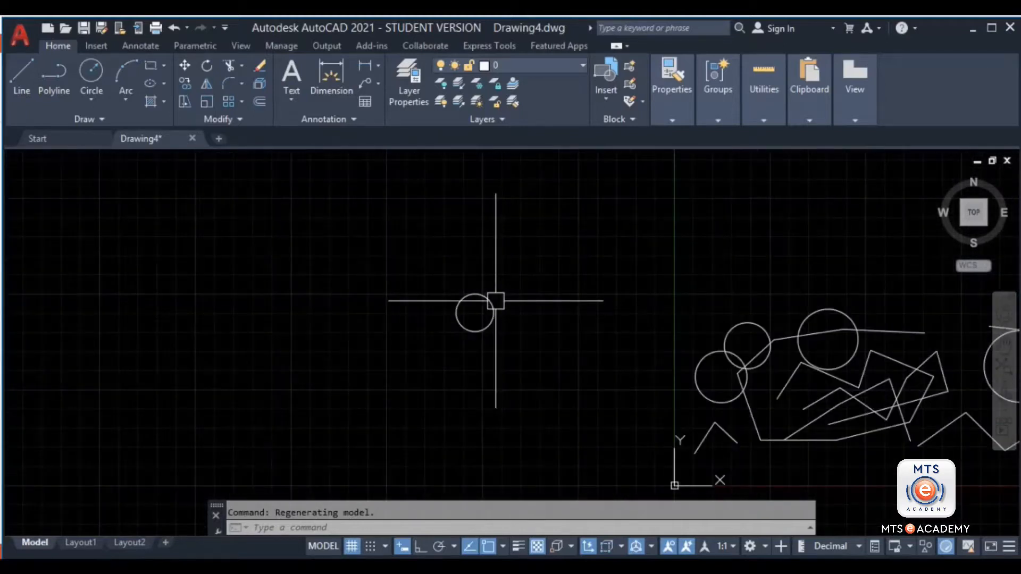
{"action": "scroll", "coordinate": [496, 301], "scroll_direction": "up", "scroll_amount": 4}
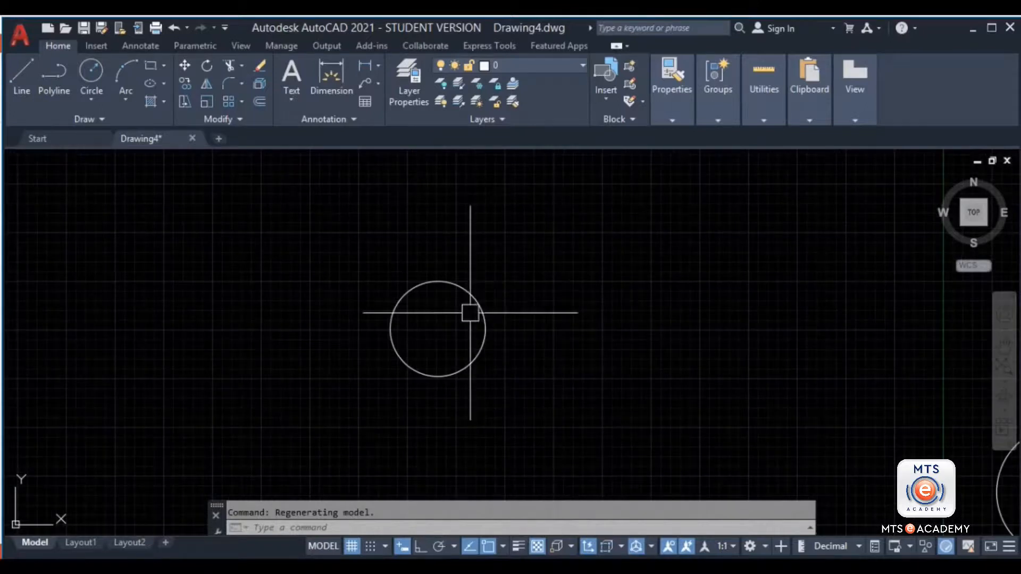
{"action": "scroll", "coordinate": [455, 319], "scroll_direction": "up", "scroll_amount": 4}
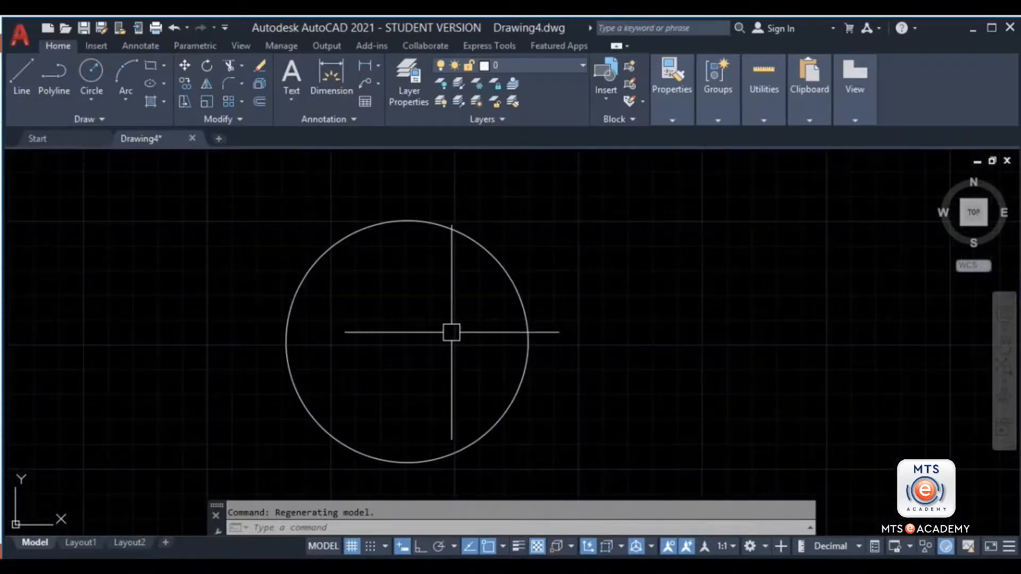
{"action": "middle_click_drag", "start_coordinate": [451, 333], "coordinate": [462, 326]}
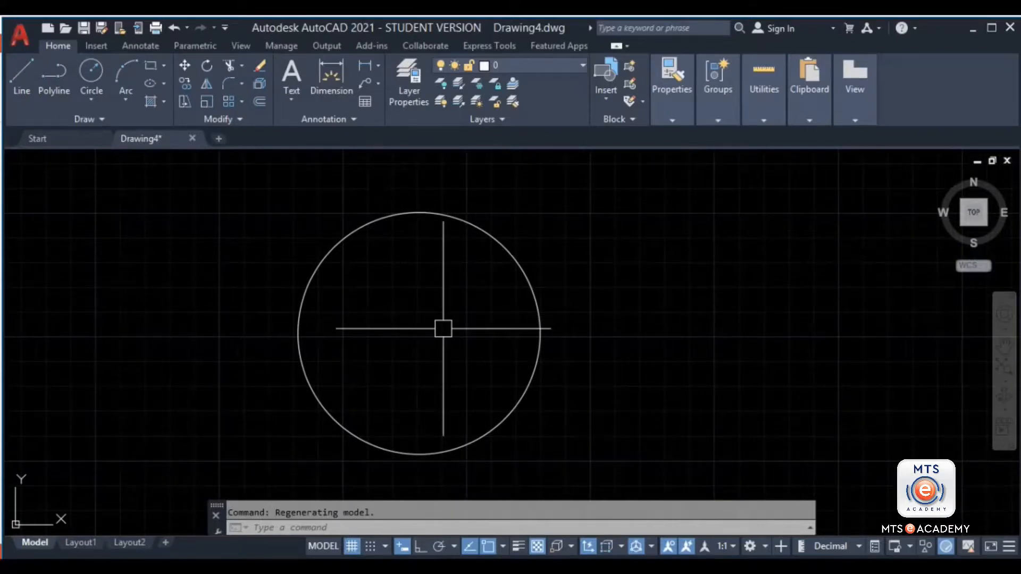
Step: Examine the main group of lines and circles and the separate circle at overview and closer zoom levels
{"action": "scroll", "coordinate": [508, 349], "scroll_direction": "down", "scroll_amount": 10}
{"action": "middle_click_drag", "start_coordinate": [636, 362], "coordinate": [478, 331]}
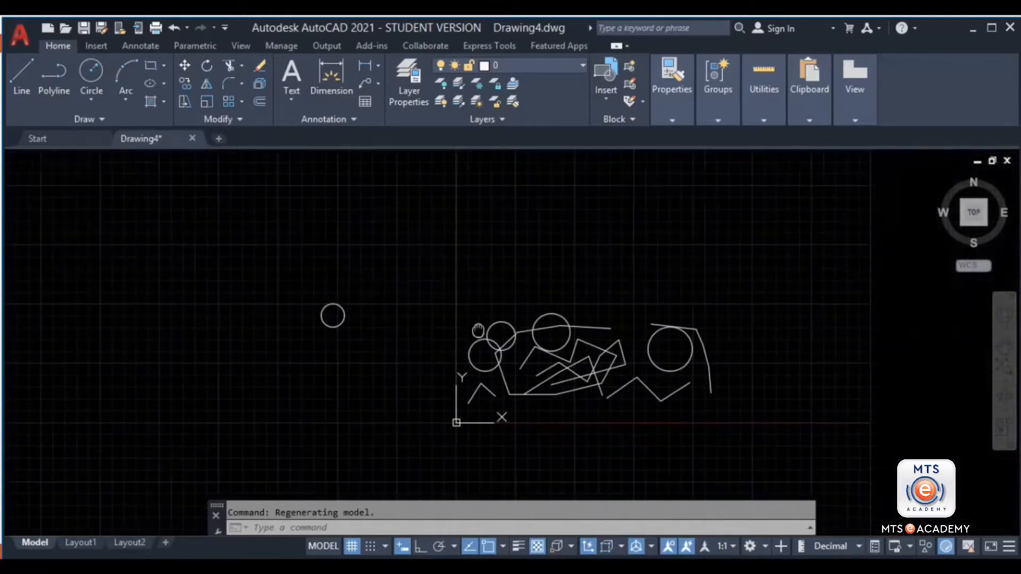
{"action": "scroll", "coordinate": [463, 354], "scroll_direction": "up", "scroll_amount": 4}
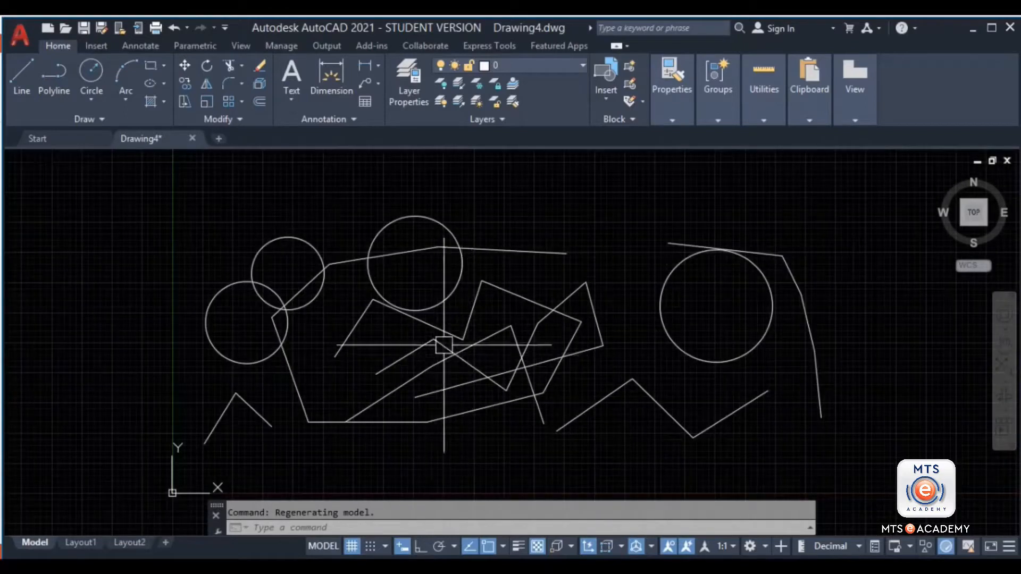
{"action": "scroll", "coordinate": [444, 345], "scroll_direction": "up", "scroll_amount": 2}
{"action": "scroll", "coordinate": [541, 372], "scroll_direction": "down", "scroll_amount": 4}
{"action": "scroll", "coordinate": [599, 379], "scroll_direction": "down", "scroll_amount": 3}
{"action": "middle_click_drag", "start_coordinate": [627, 394], "coordinate": [803, 424]}
{"action": "middle_click_drag", "start_coordinate": [743, 437], "coordinate": [872, 433]}
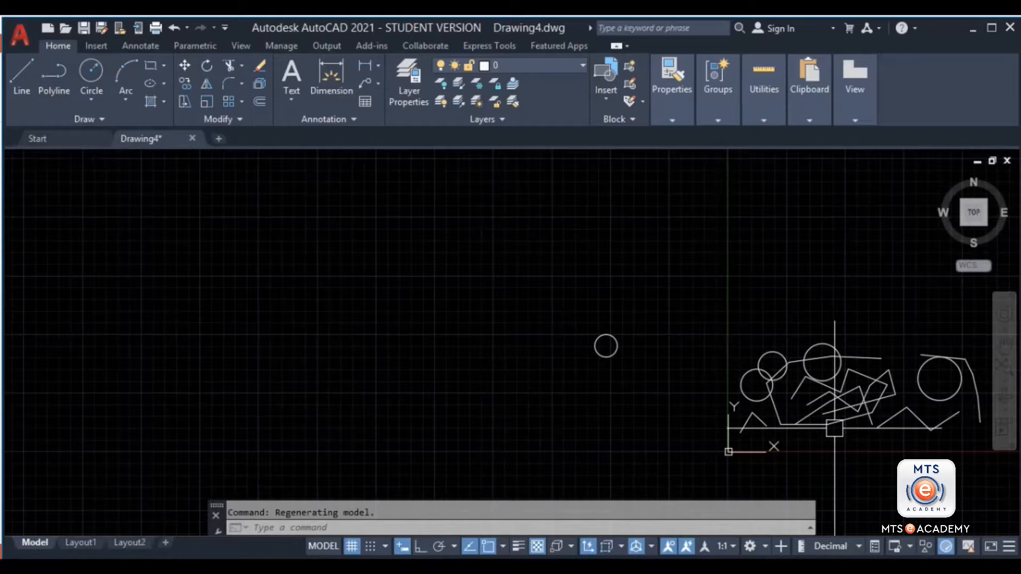
{"action": "scroll", "coordinate": [835, 396], "scroll_direction": "up", "scroll_amount": 2}
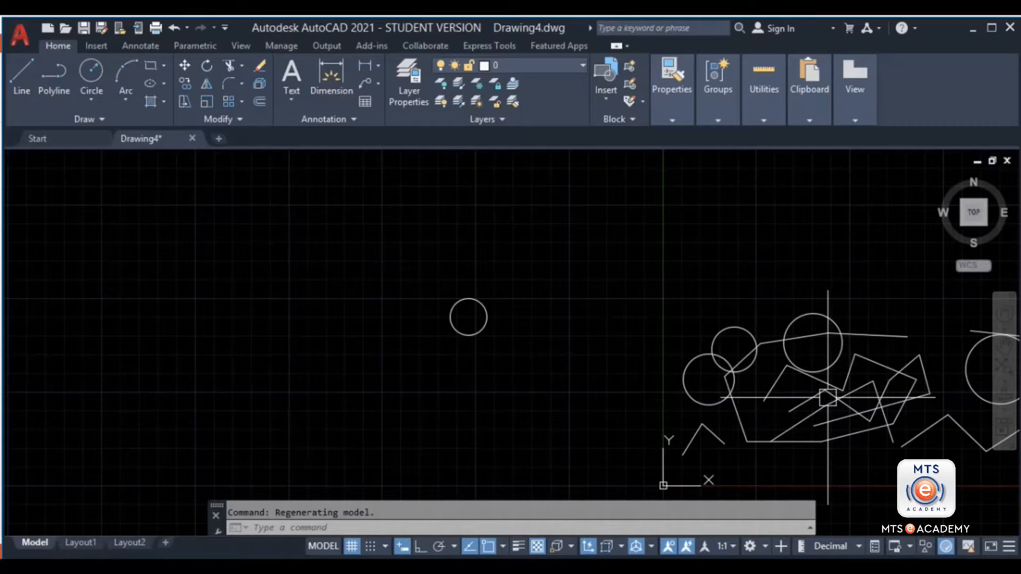
{"action": "mouse_move", "coordinate": [816, 396]}
{"action": "middle_mouse_down"}
{"action": "mouse_move", "coordinate": [743, 365]}
{"action": "mouse_move", "coordinate": [502, 313]}
{"action": "mouse_move", "coordinate": [452, 325]}
{"action": "middle_mouse_up"}
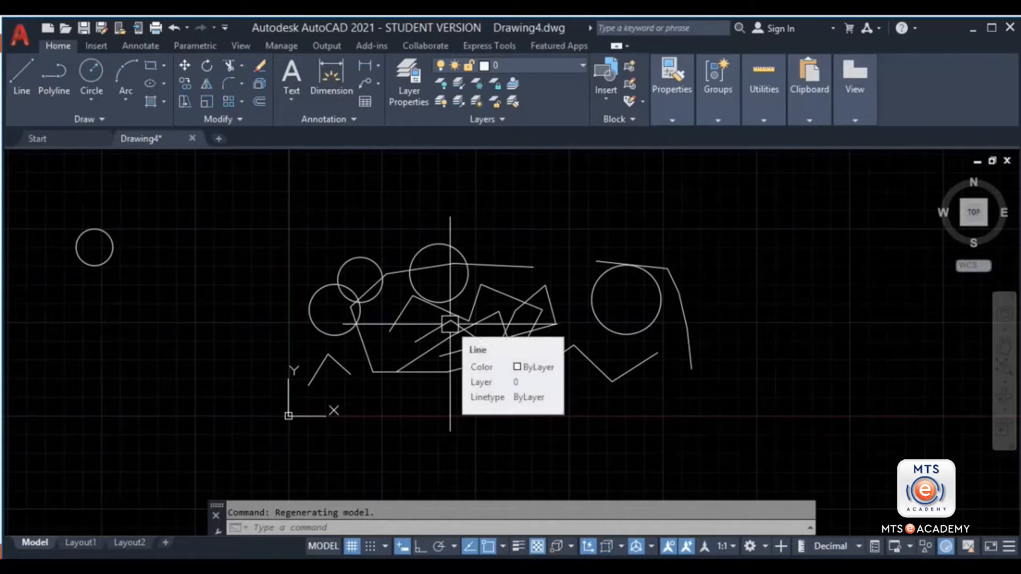
Step: Zoom in closely on the peak where two lines meet inside the large outline
{"action": "scroll", "coordinate": [450, 324], "scroll_direction": "up", "scroll_amount": 6}
{"action": "scroll", "coordinate": [450, 324], "scroll_direction": "up", "scroll_amount": 4}
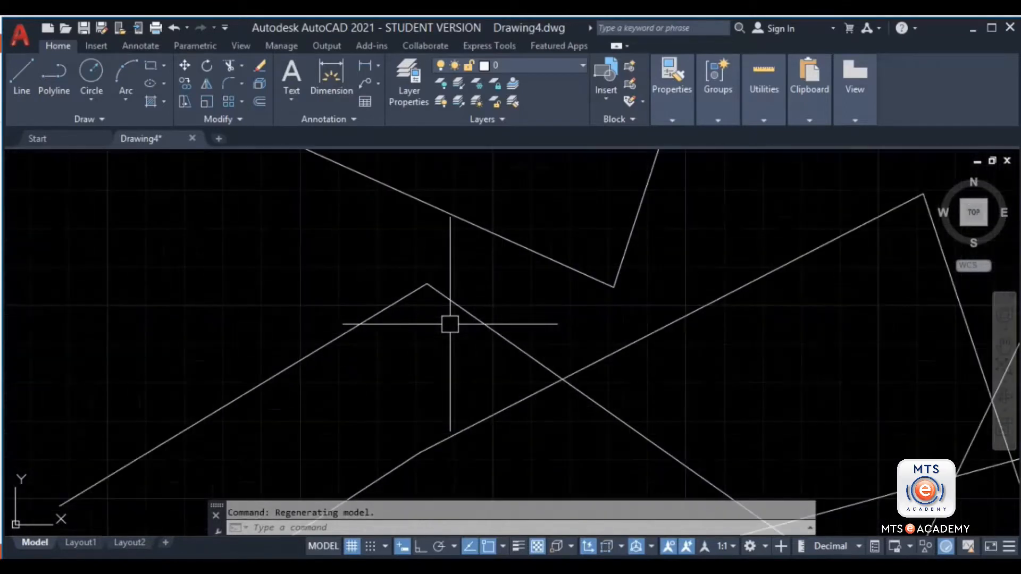
{"action": "scroll", "coordinate": [436, 312], "scroll_direction": "up", "scroll_amount": 2}
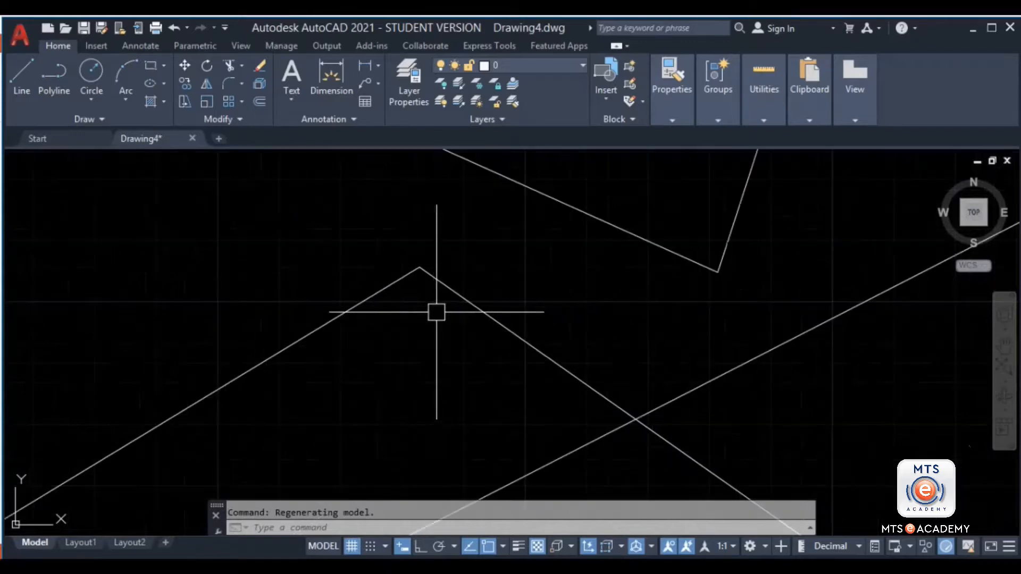
{"action": "middle_click_drag", "start_coordinate": [436, 312], "coordinate": [472, 336]}
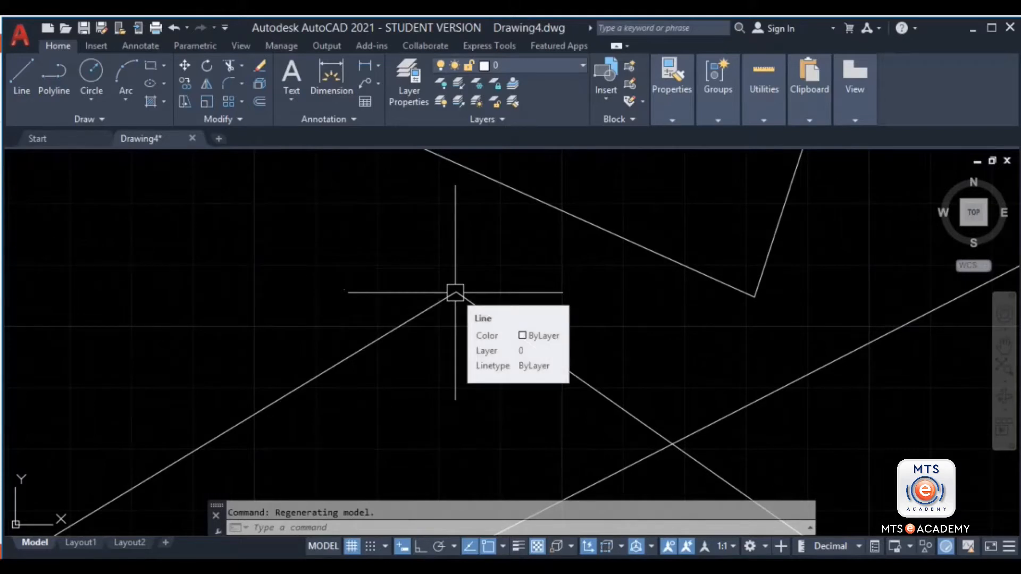
{"action": "left_click", "coordinate": [1003, 417]}
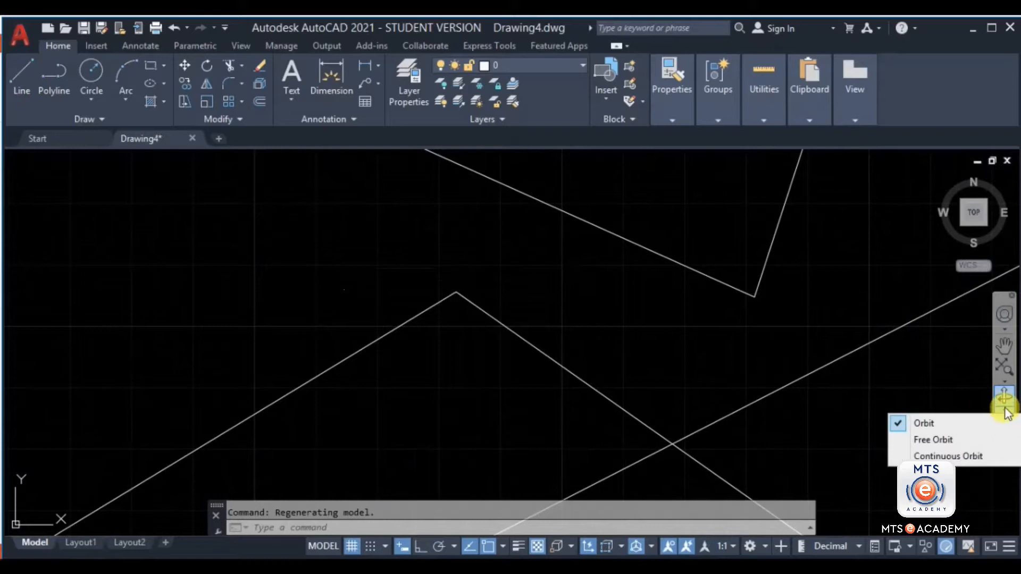
{"action": "left_click", "coordinate": [1003, 381]}
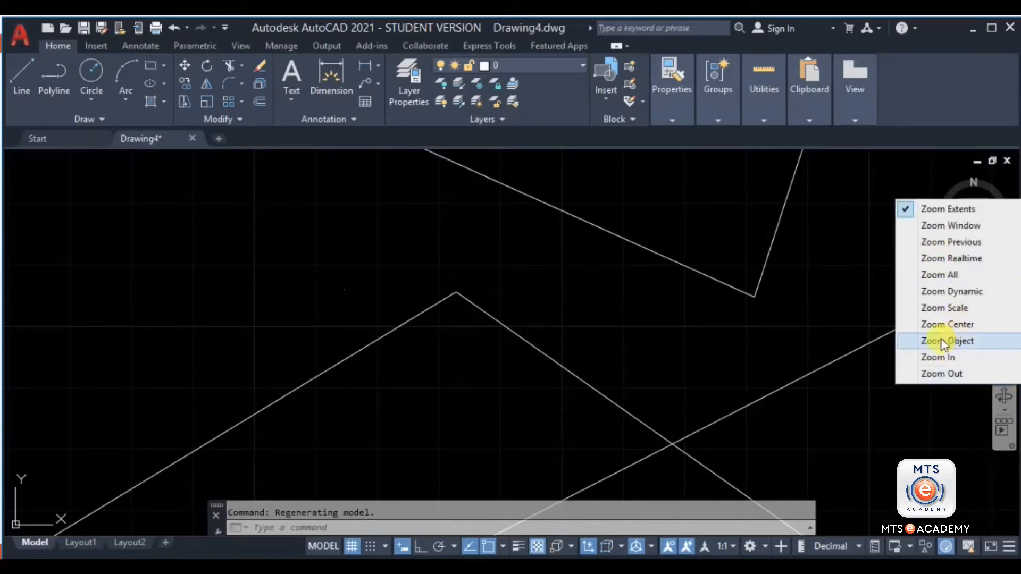
{"action": "left_click", "coordinate": [854, 362]}
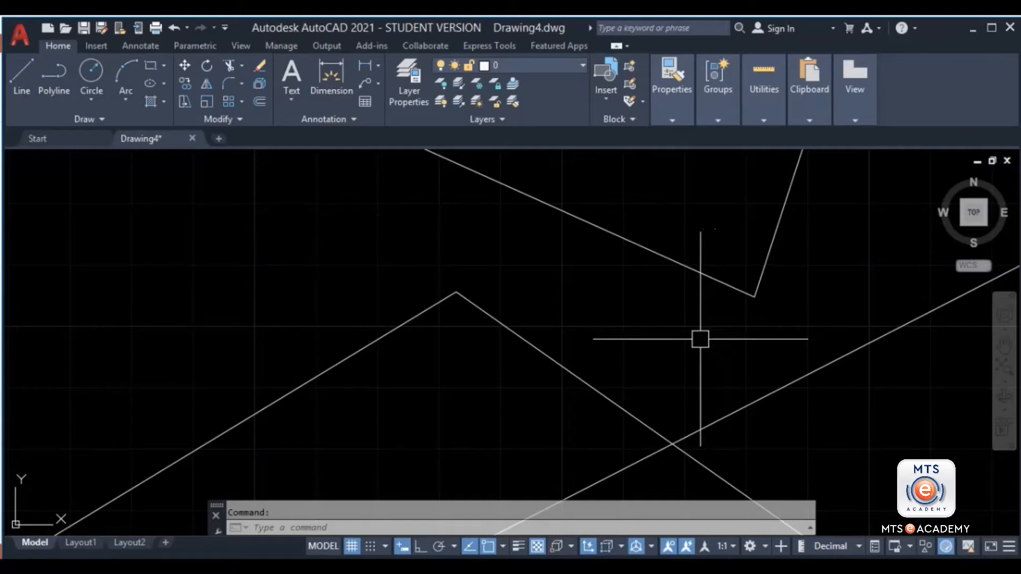
Step: Zoom out and pan until the main group of shapes and the separate circle are all in view
{"action": "scroll", "coordinate": [700, 339], "scroll_direction": "down", "scroll_amount": 5}
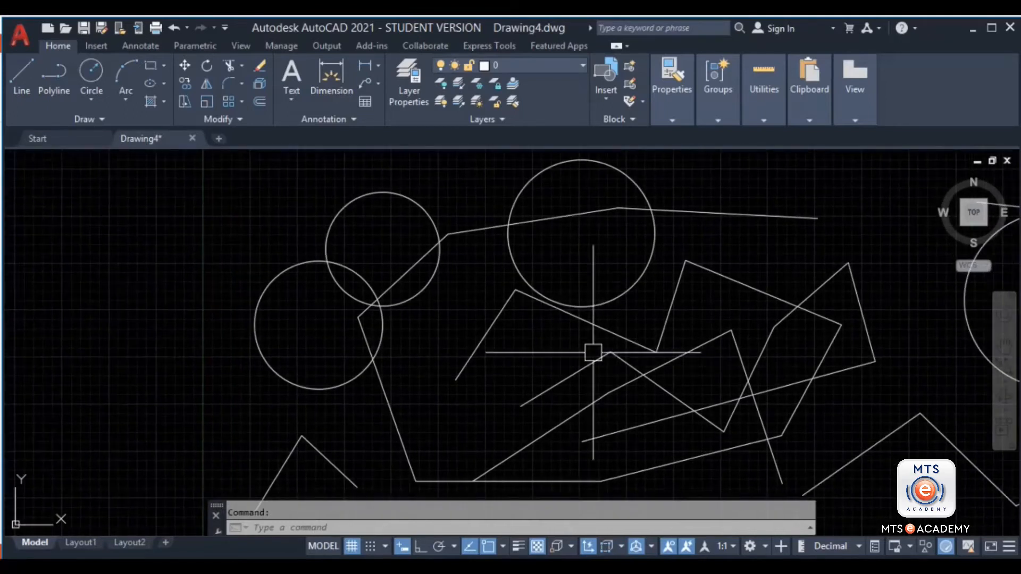
{"action": "scroll", "coordinate": [571, 354], "scroll_direction": "down", "scroll_amount": 3}
{"action": "middle_click_drag", "start_coordinate": [564, 365], "coordinate": [571, 364]}
{"action": "middle_click_drag", "start_coordinate": [494, 395], "coordinate": [491, 367]}
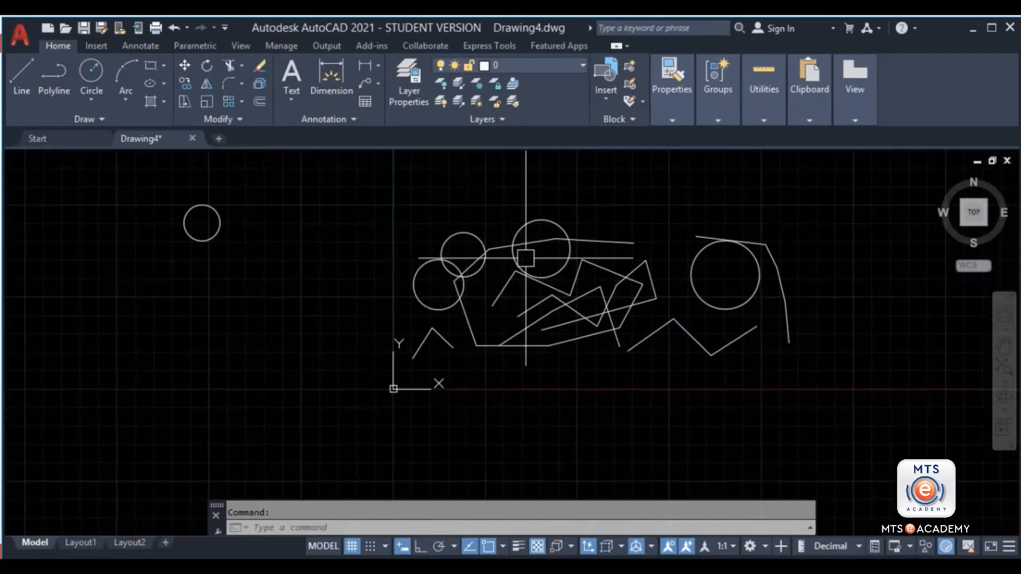
{"action": "mouse_move", "coordinate": [525, 258]}
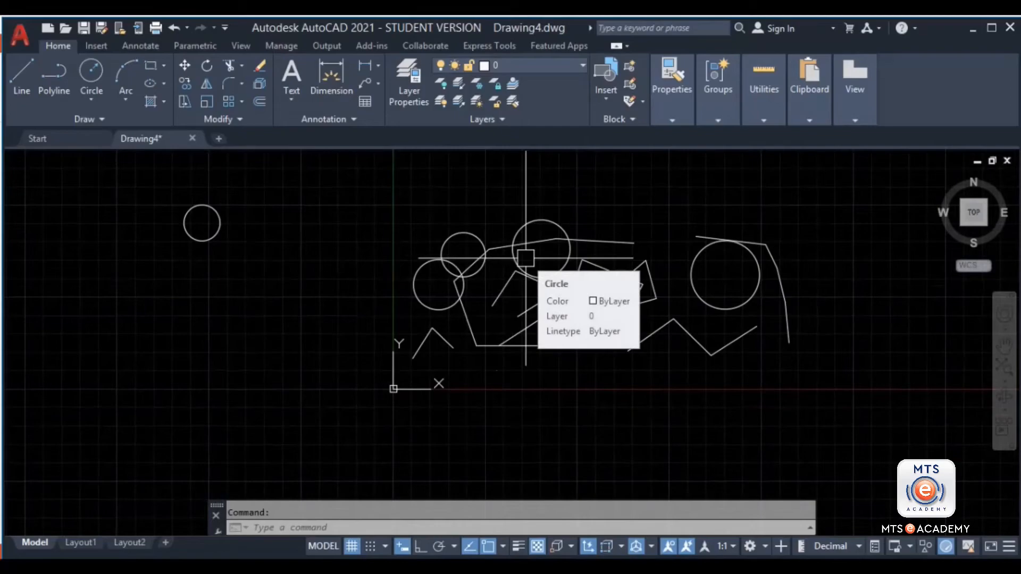